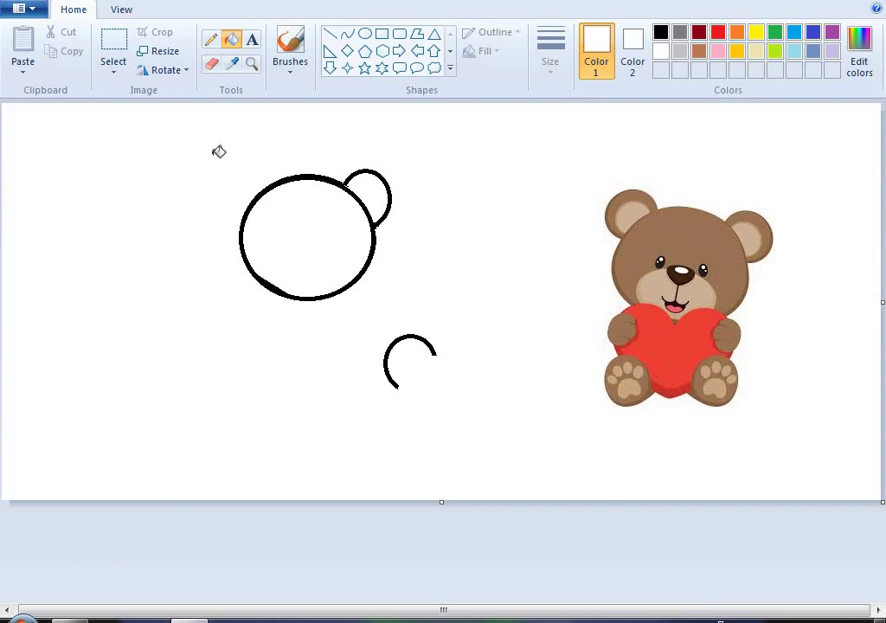
Move the loose black arc onto the upper-left edge of the head circle to form the bear's second ear.
left_click(113, 47)
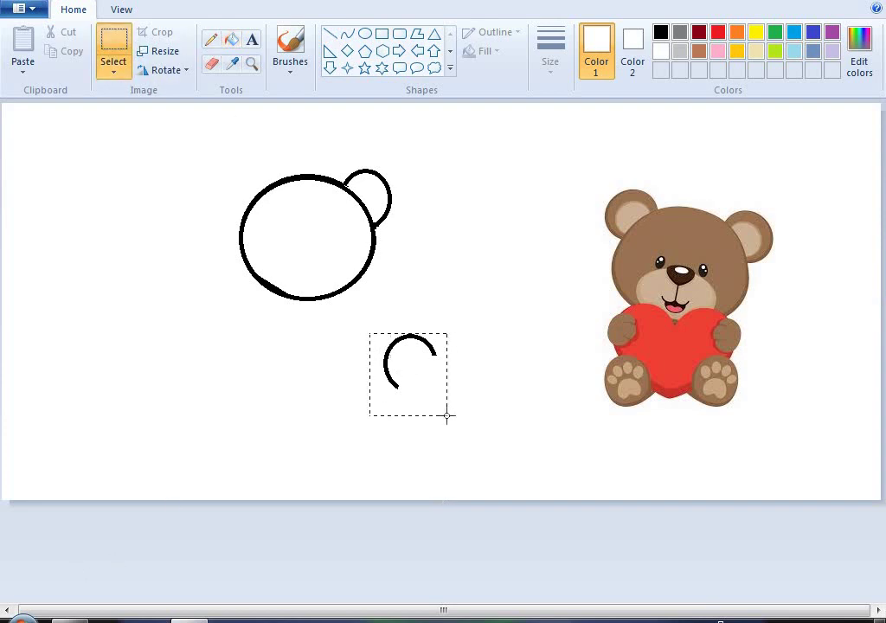
mouse_move(443, 391)
left_mouse_down()
mouse_move(304, 259)
mouse_move(263, 200)
mouse_move(251, 202)
left_mouse_up()
left_click(122, 71)
left_click(122, 71)
left_click(148, 366)
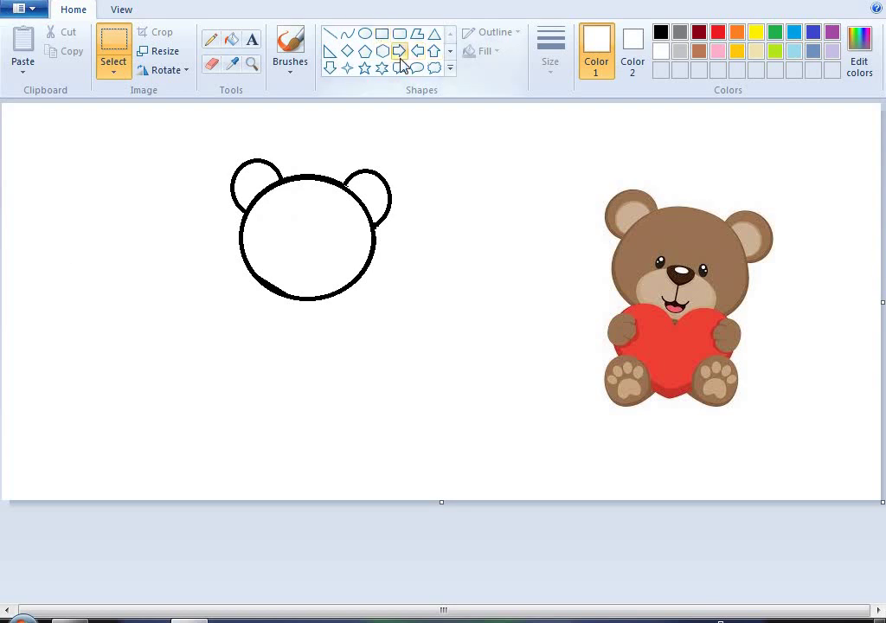
Draw a black heart outline below the bear's head, overlapping the chin, and widen it slightly.
left_click(450, 68)
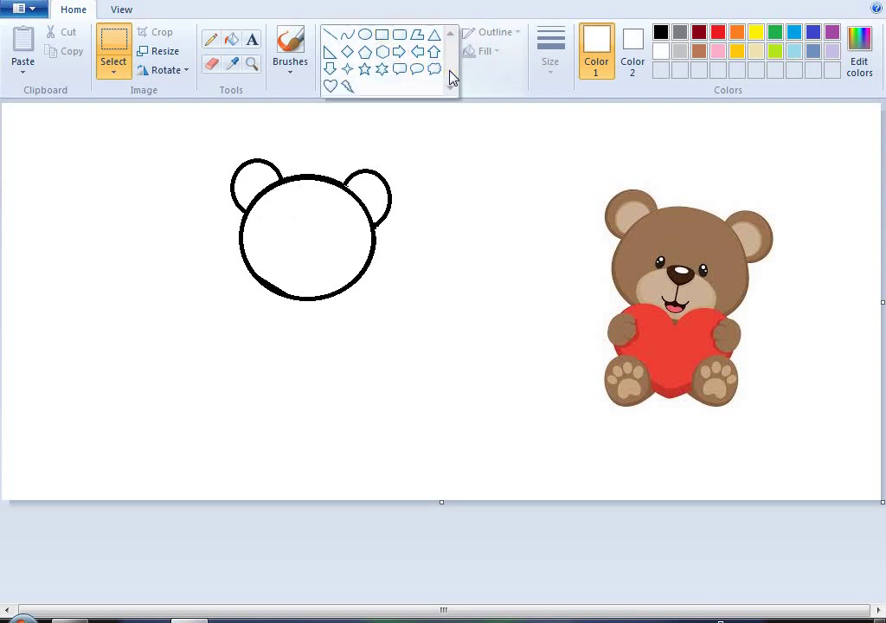
left_click(331, 86)
left_click_drag(278, 294, 373, 388)
left_click(661, 32)
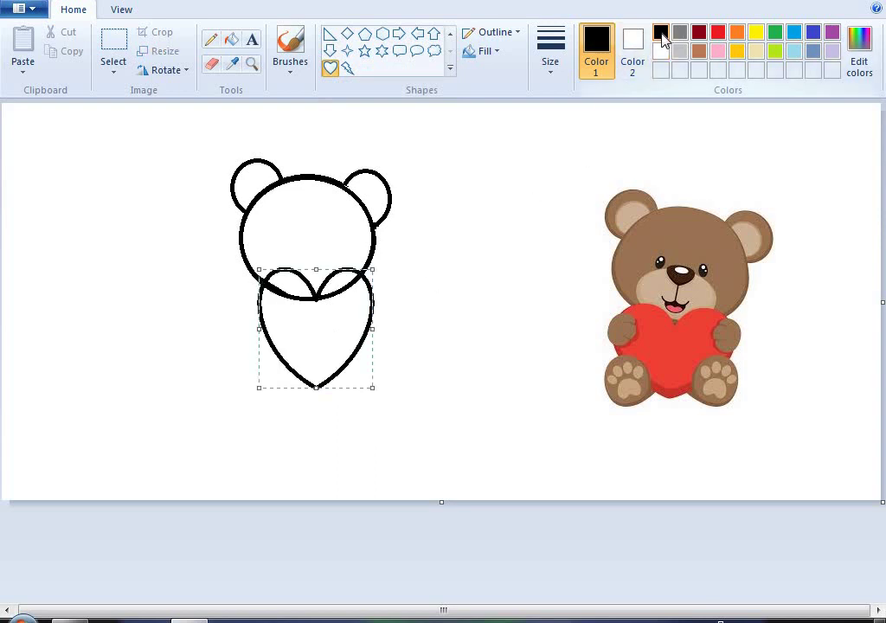
left_click_drag(332, 353, 305, 365)
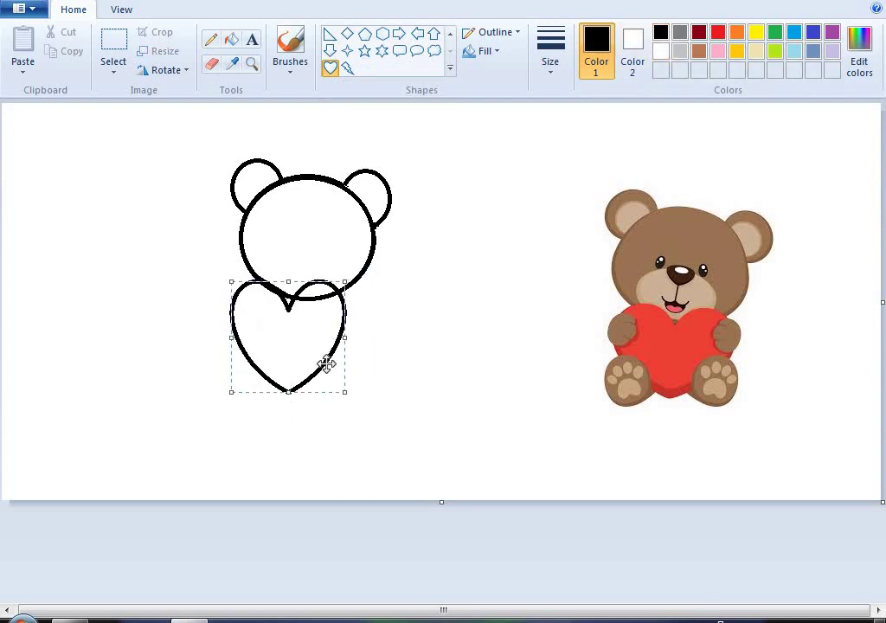
left_click_drag(346, 334, 353, 334)
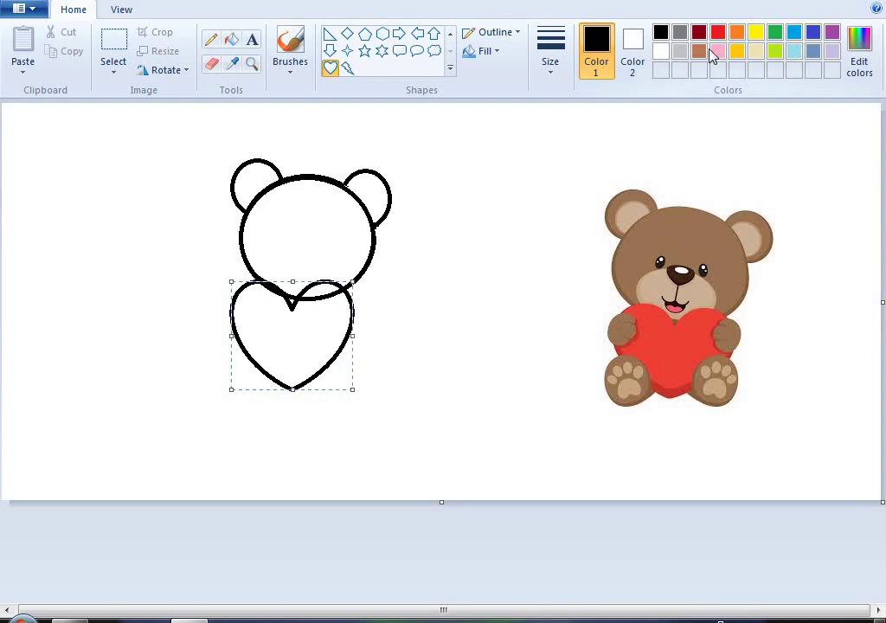
Recolour the heart outline red, widen it, and centre it under the bear's head.
left_click(717, 32)
left_click_drag(308, 363, 323, 364)
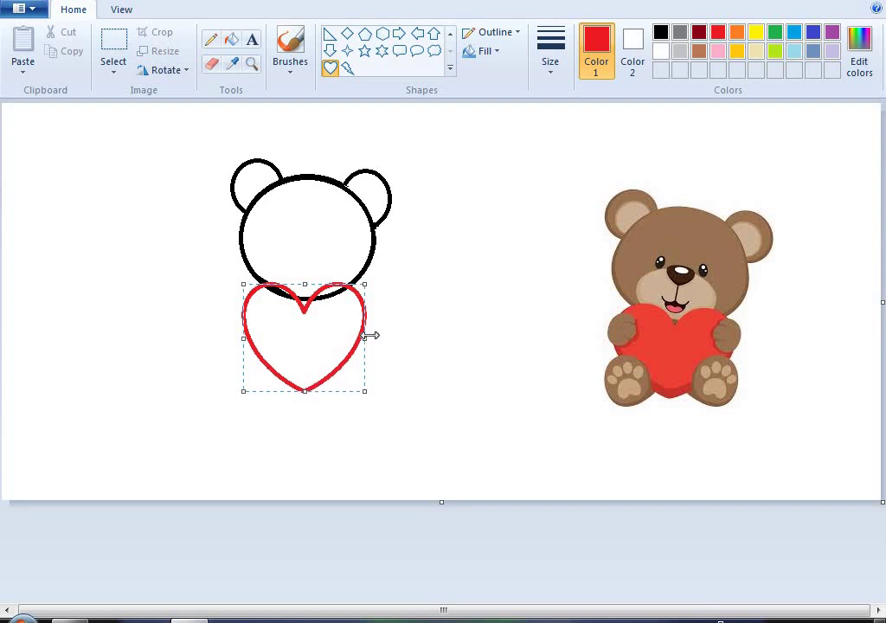
left_click_drag(366, 334, 317, 339)
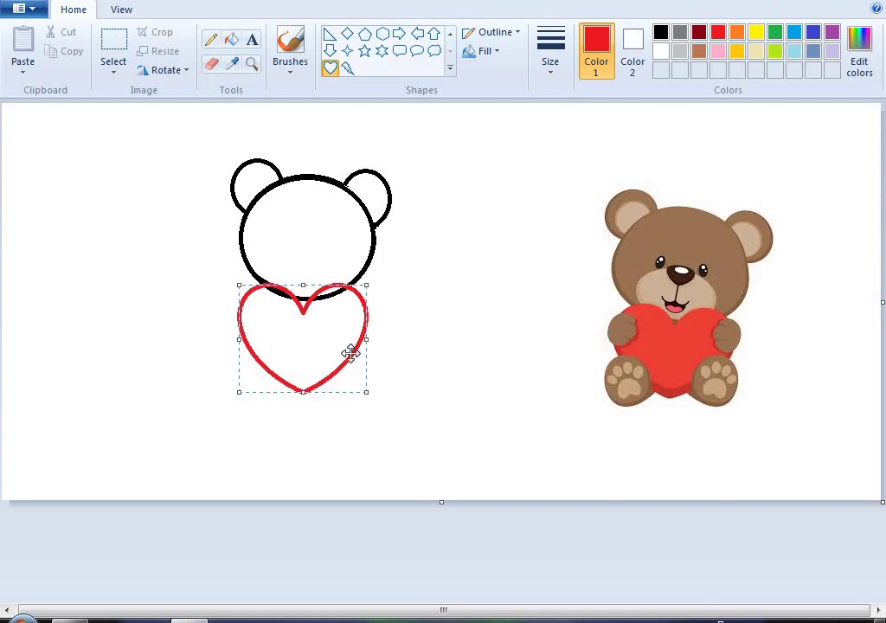
left_click_drag(317, 346, 320, 343)
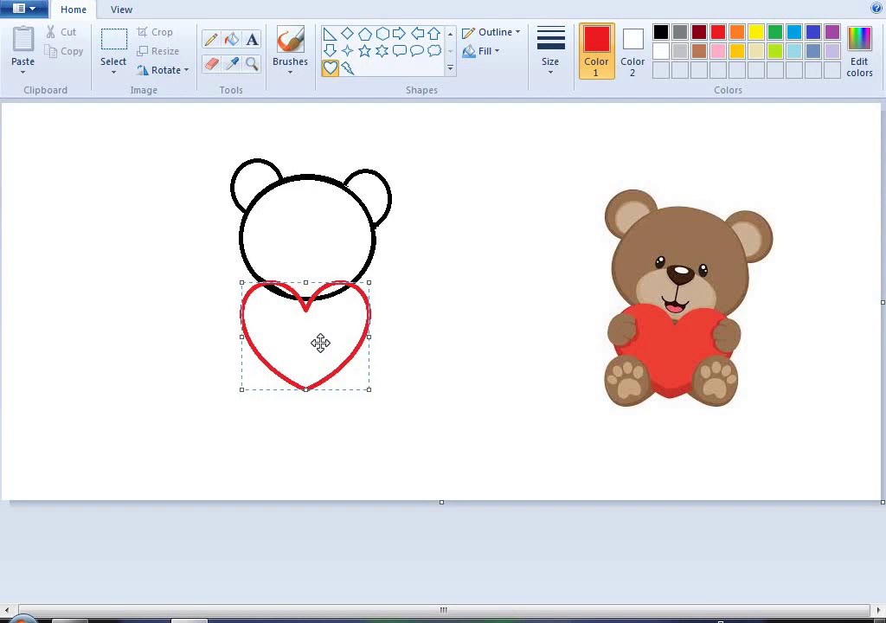
left_click(477, 334)
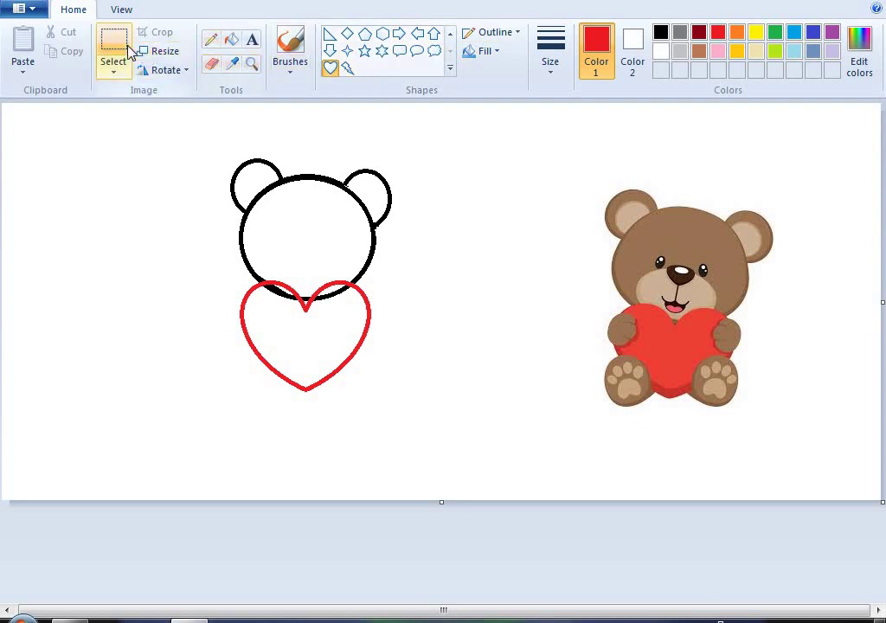
Draw a black oval over the heart's lower-left edge as the bear's first foot.
left_click(449, 35)
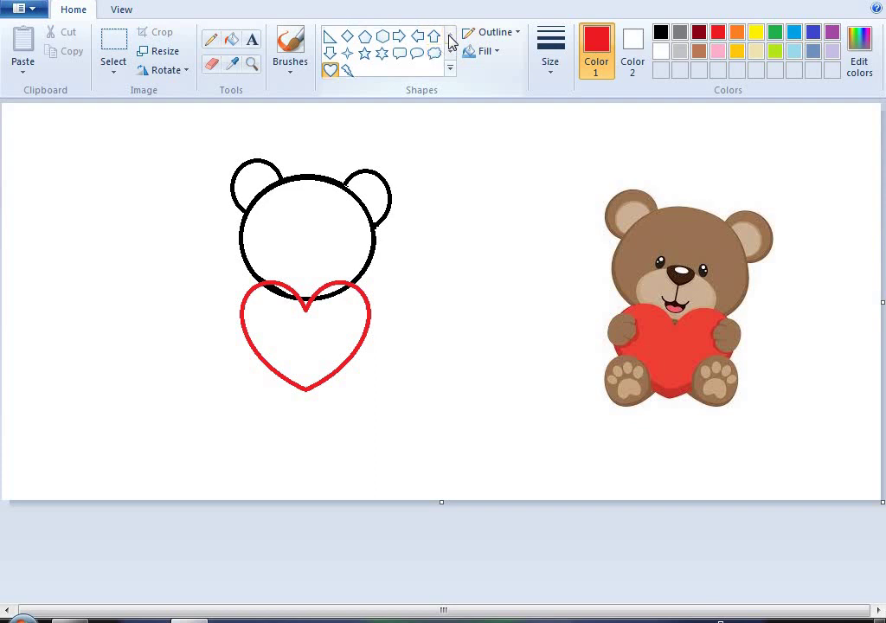
left_click(365, 33)
mouse_move(595, 373)
left_mouse_down()
mouse_move(638, 420)
mouse_move(629, 381)
mouse_move(718, 375)
mouse_move(476, 397)
mouse_move(260, 383)
mouse_move(259, 373)
left_mouse_up()
left_click(660, 32)
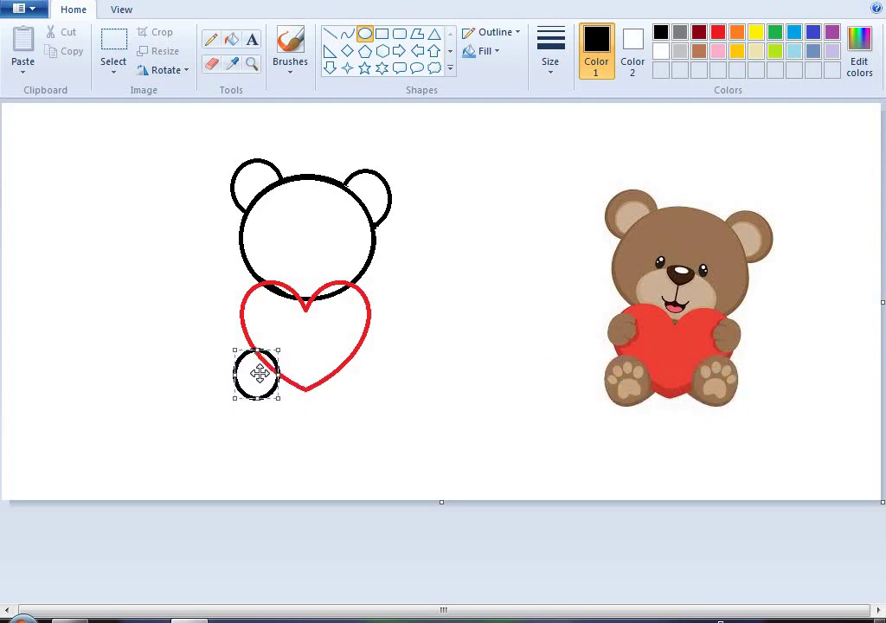
left_click(383, 422)
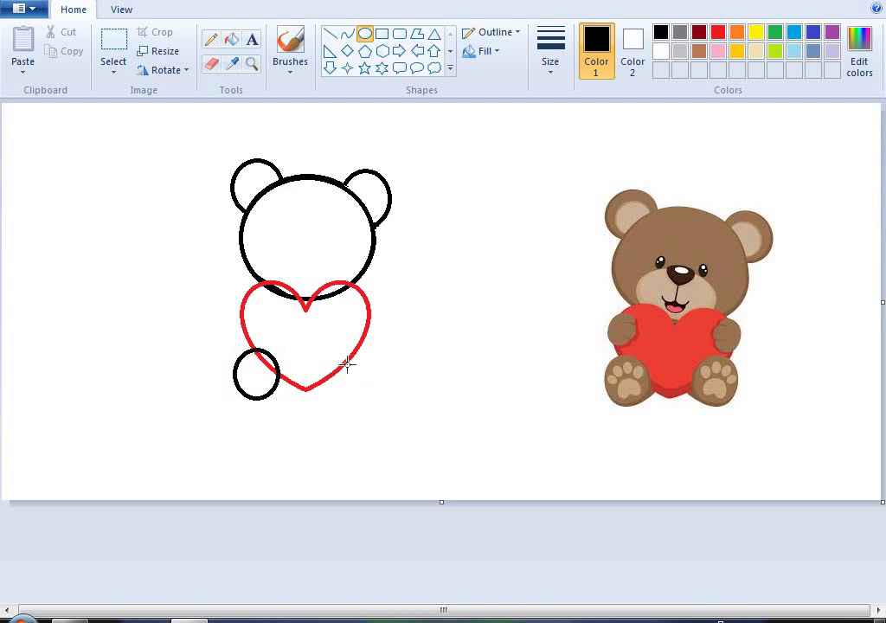
Draw a second black oval of matching size over the heart's lower-right edge as the other foot.
left_click_drag(341, 352, 258, 399)
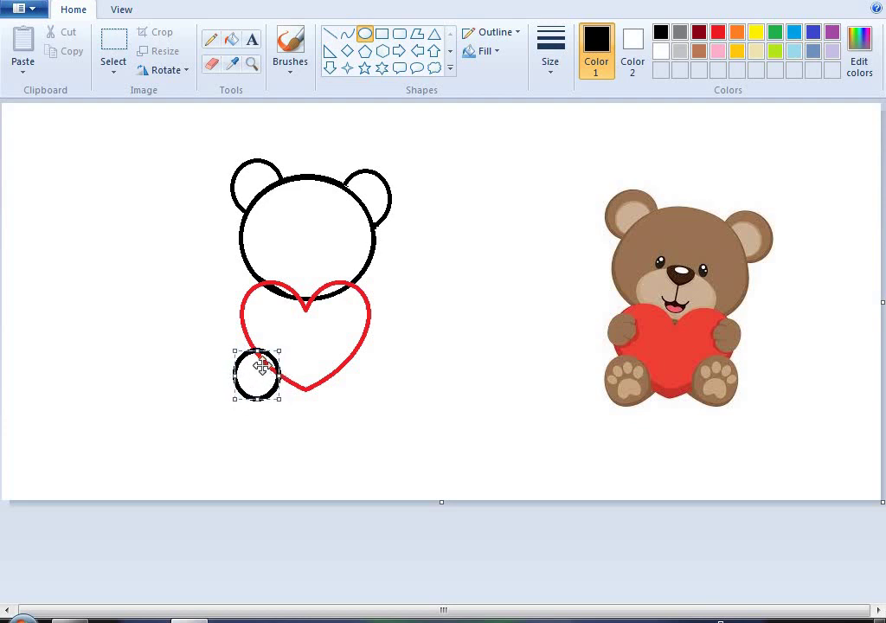
left_click_drag(255, 374, 343, 371)
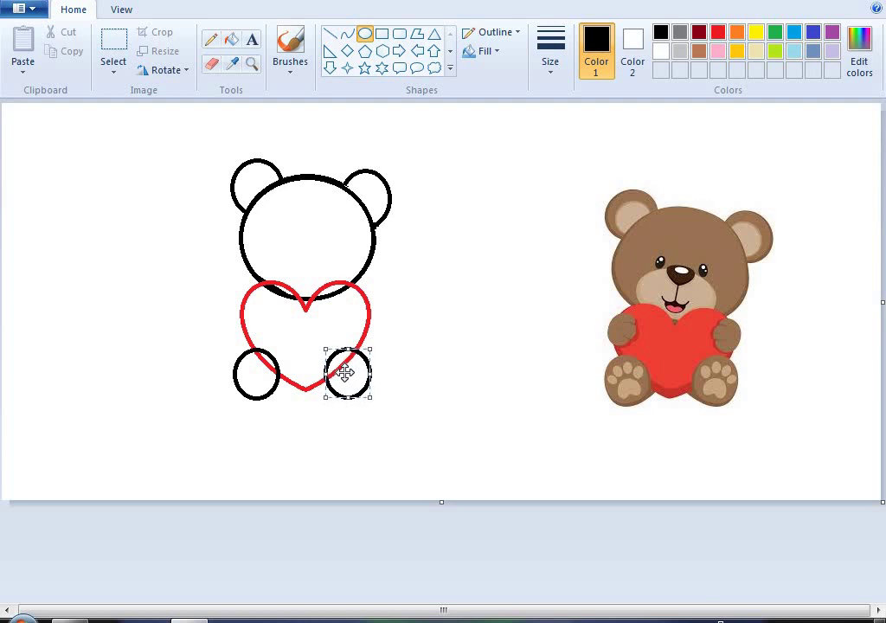
left_click_drag(343, 371, 346, 374)
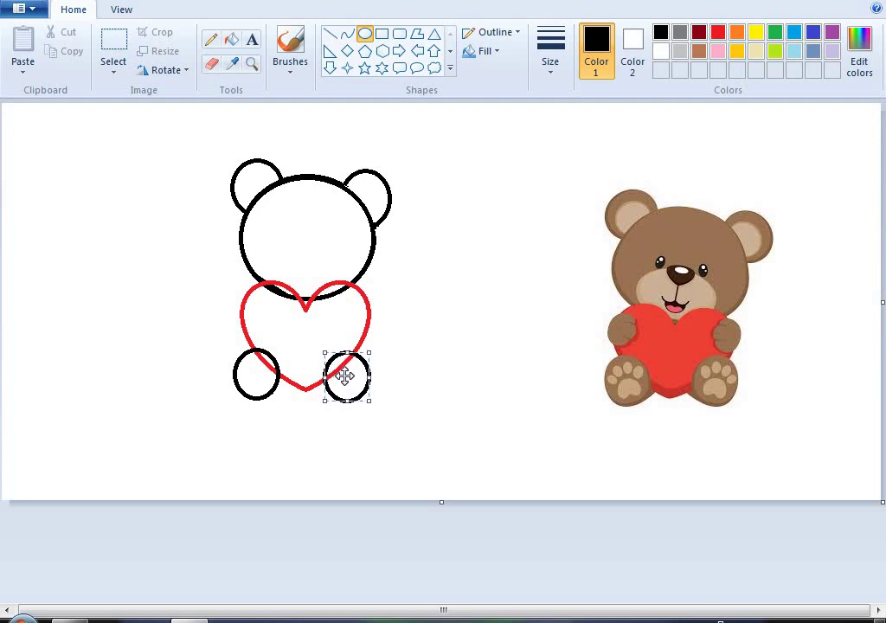
left_click(423, 391)
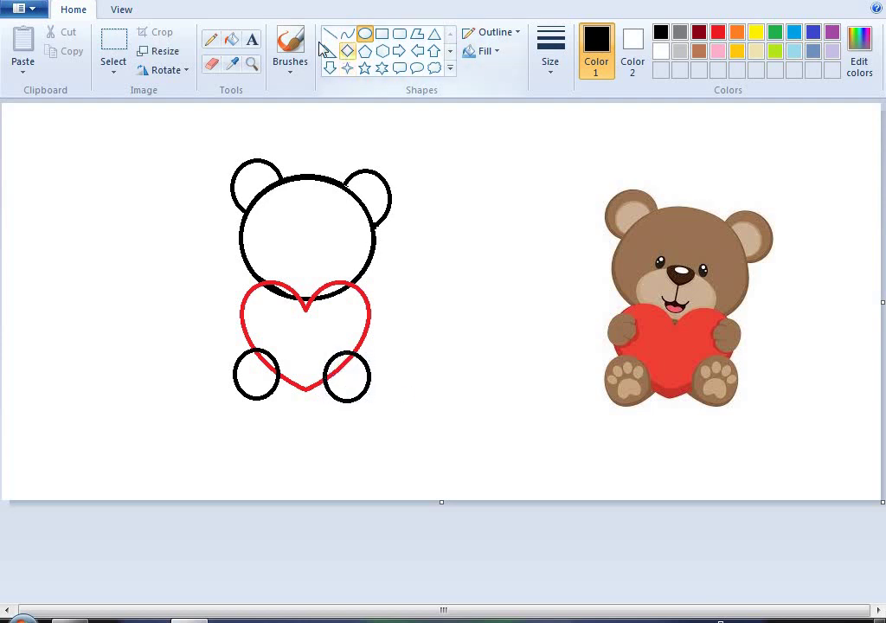
Erase the red heart outline segments that run inside the two foot ovals.
left_click(212, 65)
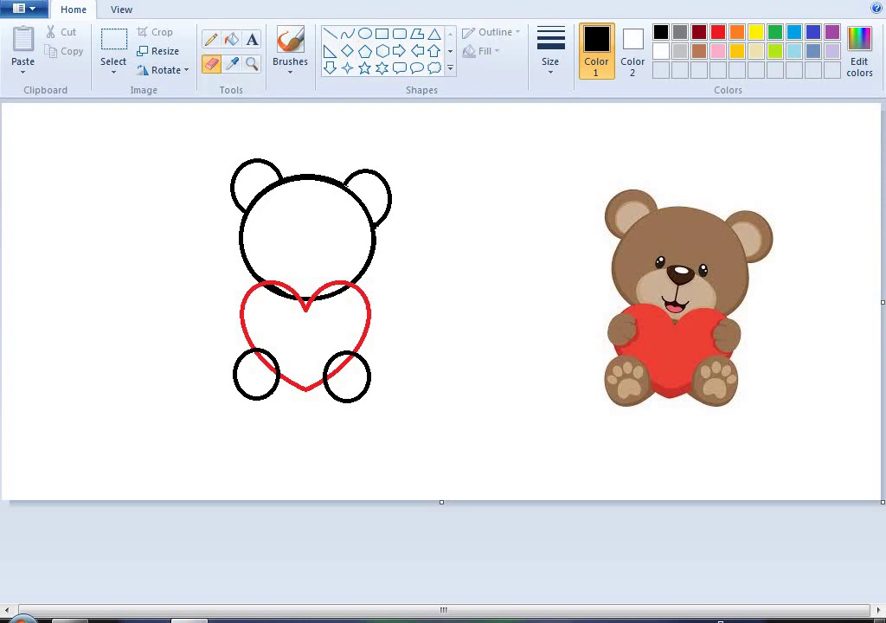
left_click(253, 69)
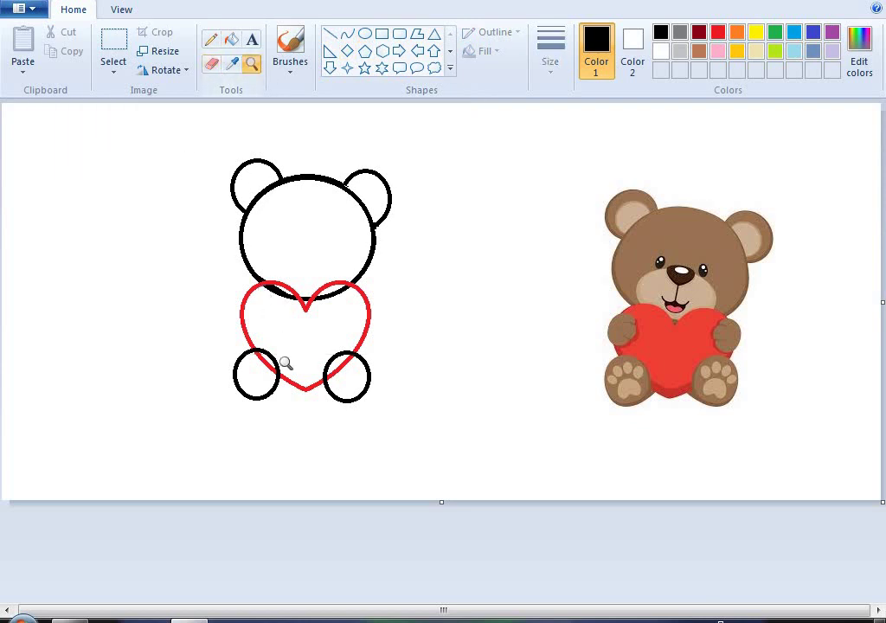
left_click(307, 406)
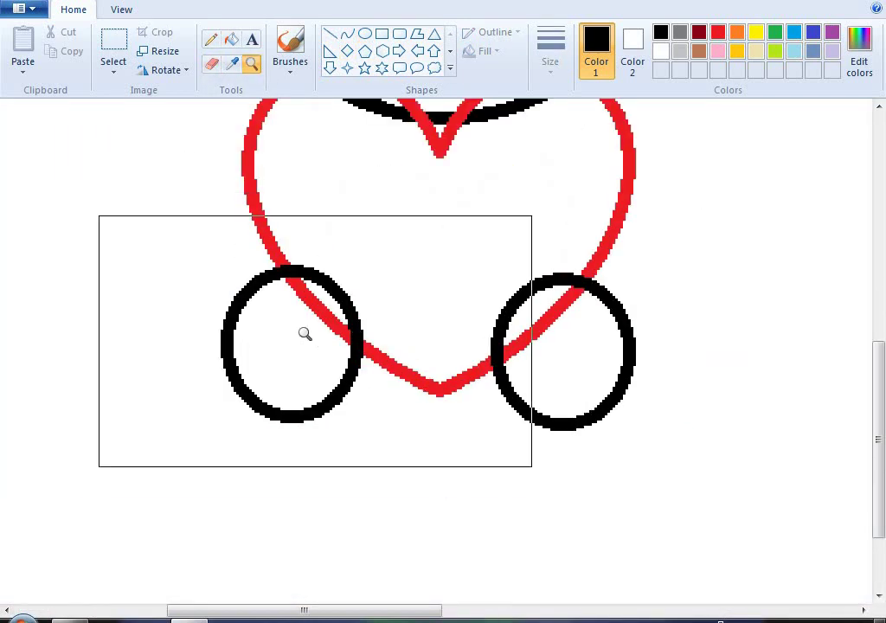
left_click(304, 333)
left_click(213, 66)
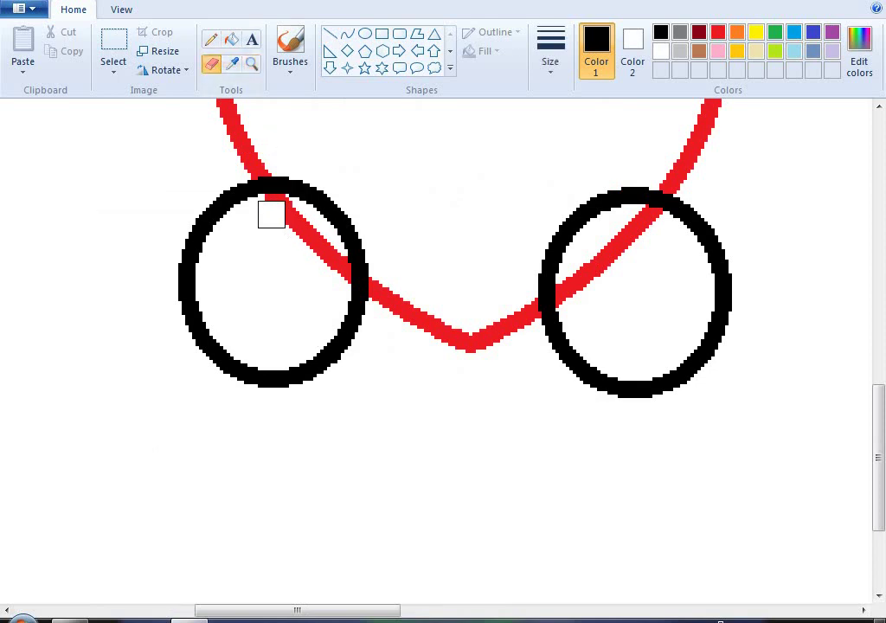
left_click_drag(274, 210, 334, 280)
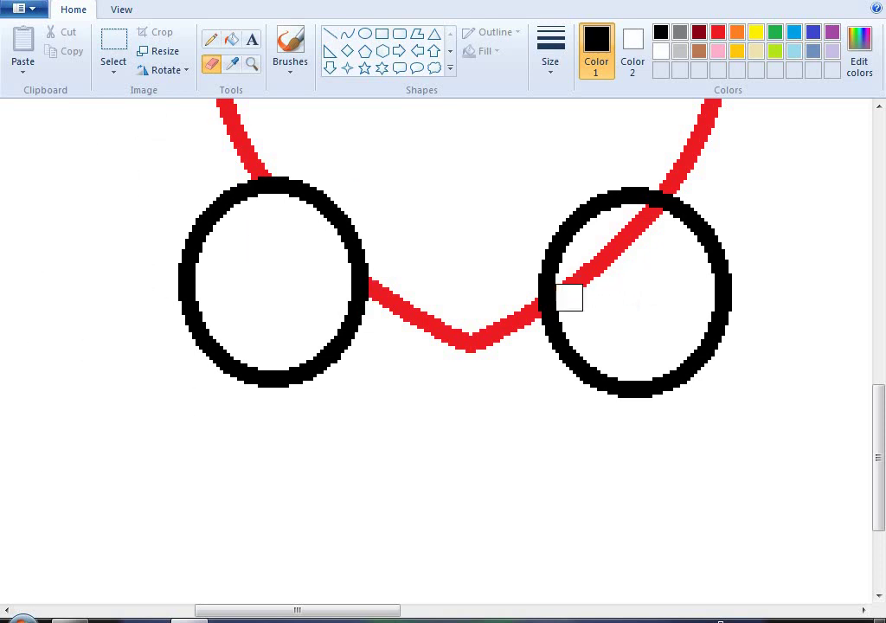
mouse_move(569, 298)
left_mouse_down()
mouse_move(600, 276)
mouse_move(637, 224)
mouse_move(631, 218)
mouse_move(648, 221)
mouse_move(580, 280)
left_mouse_up()
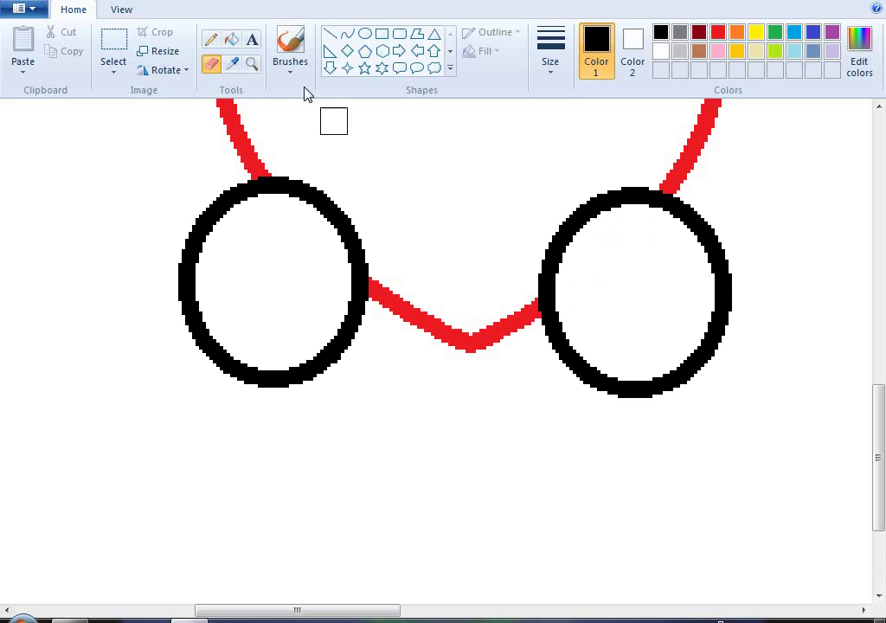
Erase a small gap in the lower inner edge of each foot oval, just below the heart outline.
left_click(252, 63)
right_click(222, 167)
right_click(222, 167)
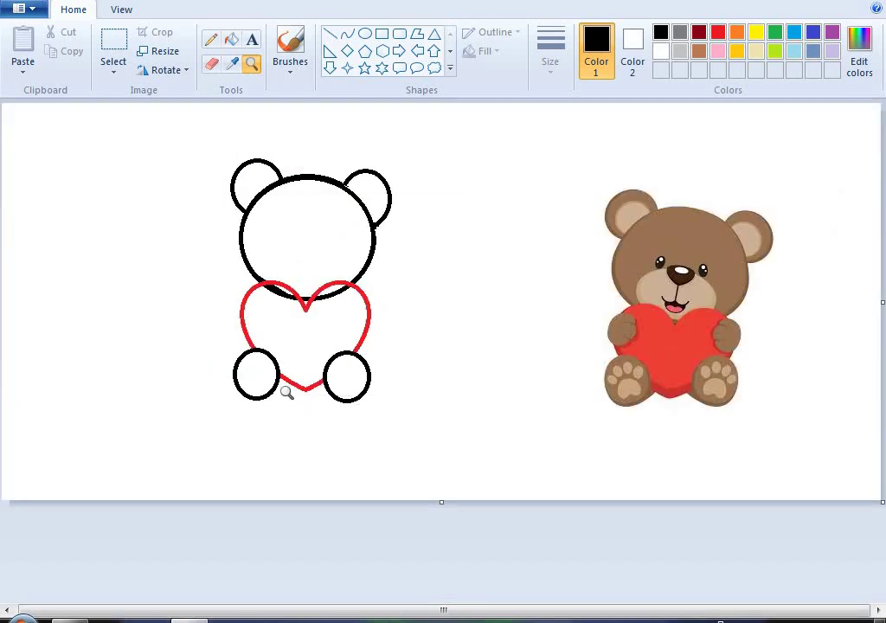
left_click(340, 433)
left_click(304, 352)
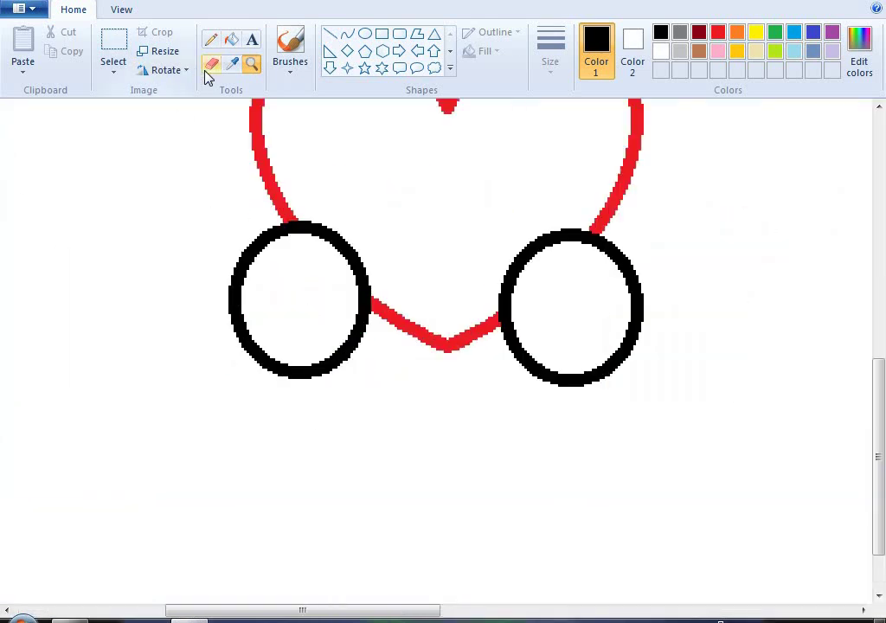
left_click(211, 63)
left_click_drag(360, 322, 349, 340)
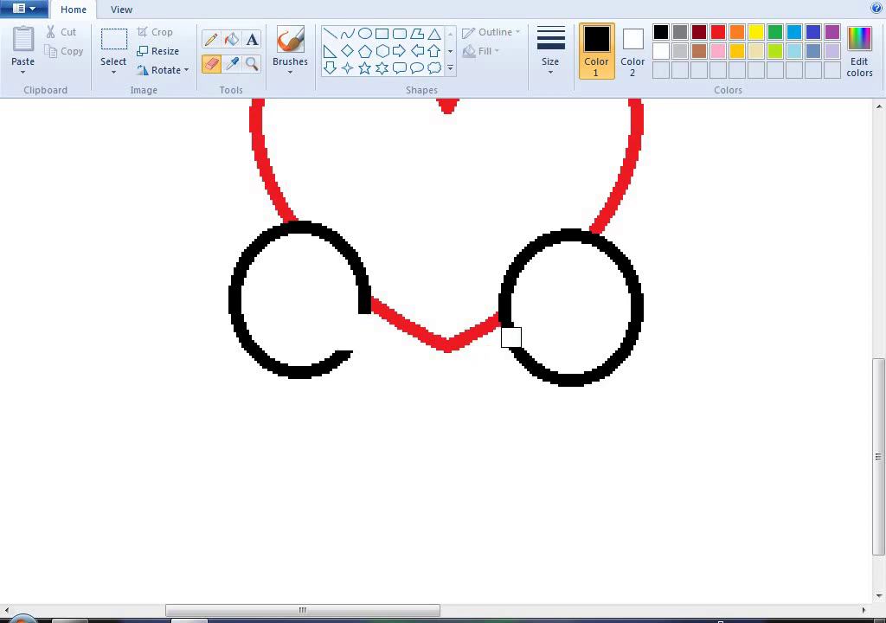
left_click_drag(511, 345, 517, 348)
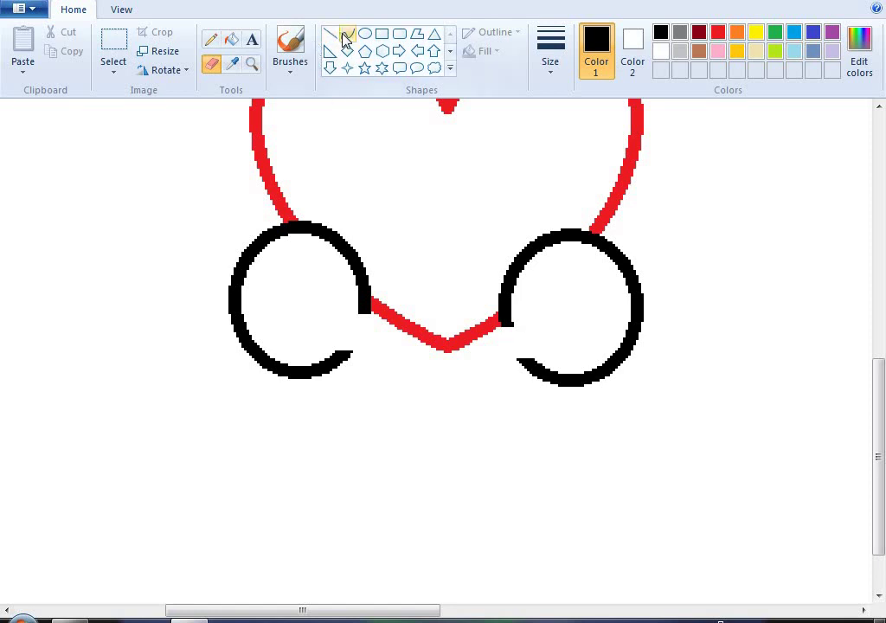
Draw black curves extending the lower edge of each foot inward to meet the bottom of the heart.
left_click(347, 33)
left_click_drag(528, 363, 487, 340)
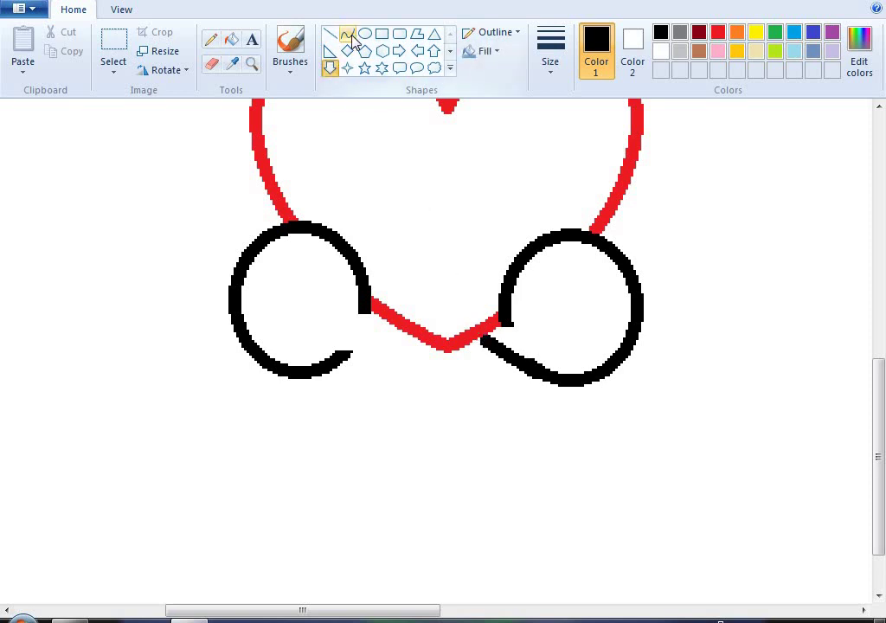
mouse_move(317, 366)
left_mouse_down()
mouse_move(381, 340)
mouse_move(387, 323)
left_mouse_up()
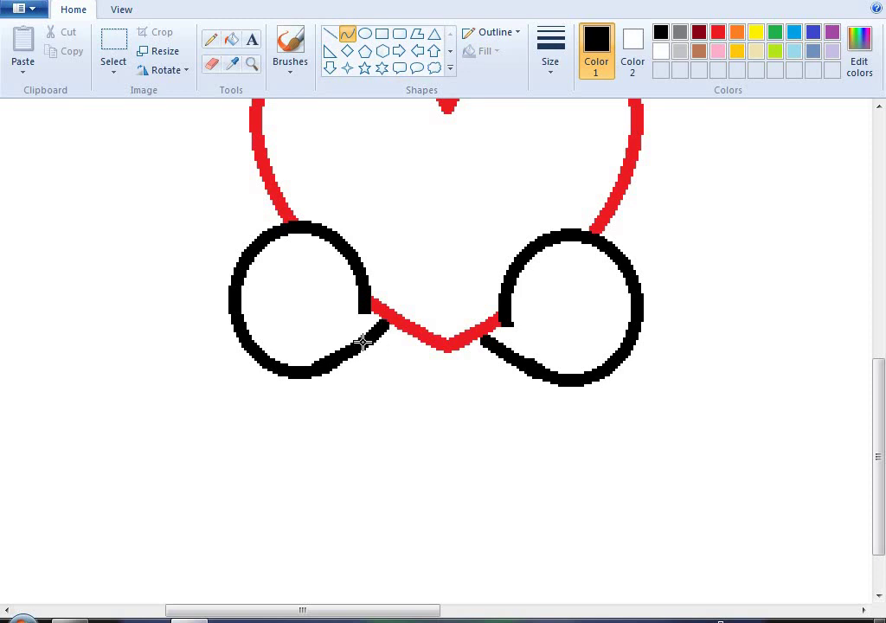
left_click(251, 63)
right_click(229, 192)
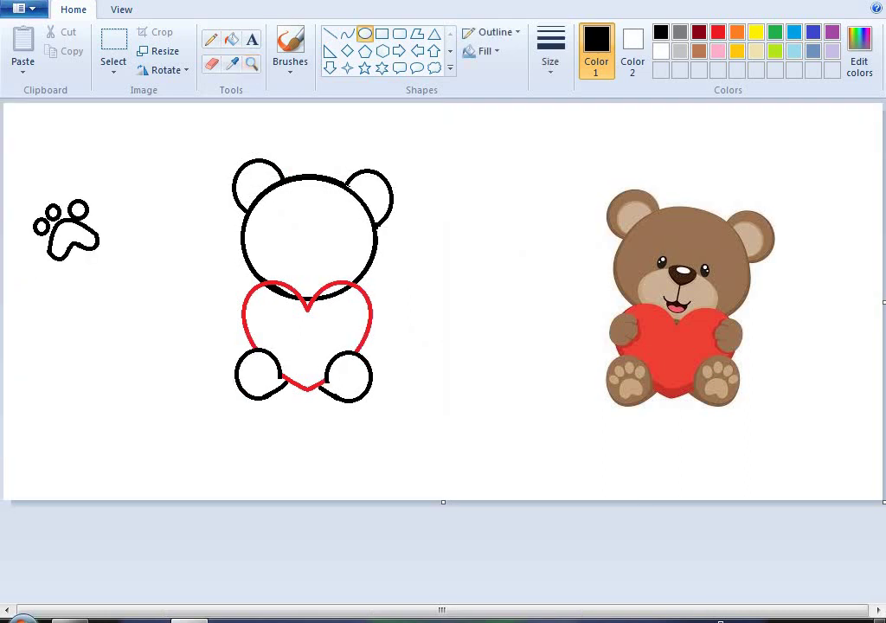
Reshape the paw print's third toe into a wider oval and add an upright oval fourth toe beside it.
mouse_move(69, 201)
left_mouse_down()
mouse_move(93, 223)
mouse_move(82, 194)
mouse_move(103, 209)
mouse_move(87, 188)
mouse_move(87, 201)
left_mouse_up()
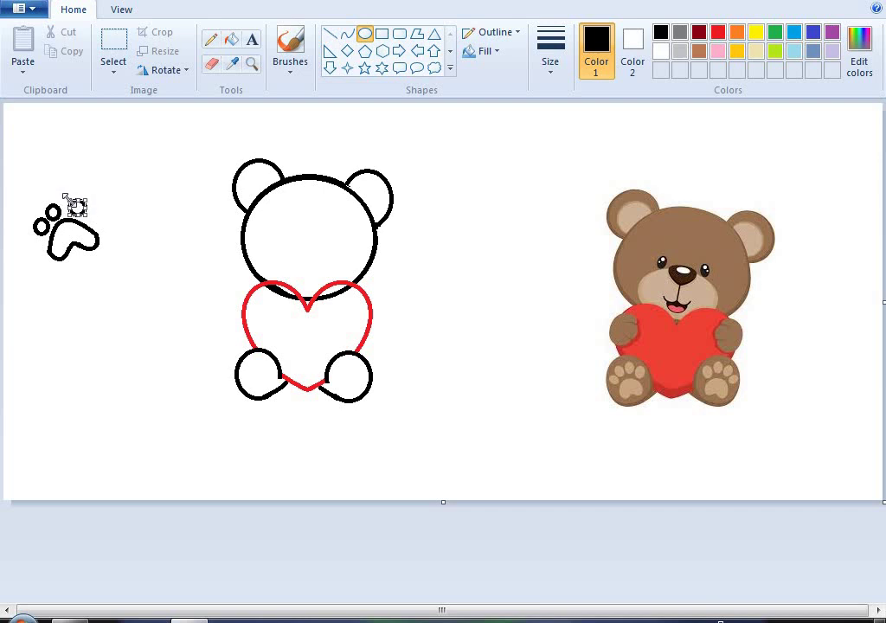
left_click(92, 218)
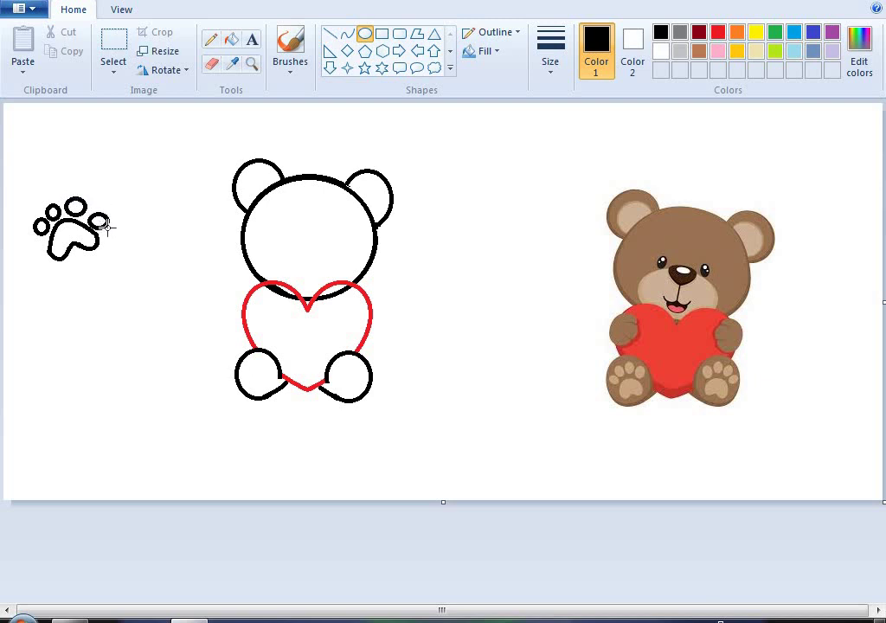
left_click_drag(102, 227, 86, 204)
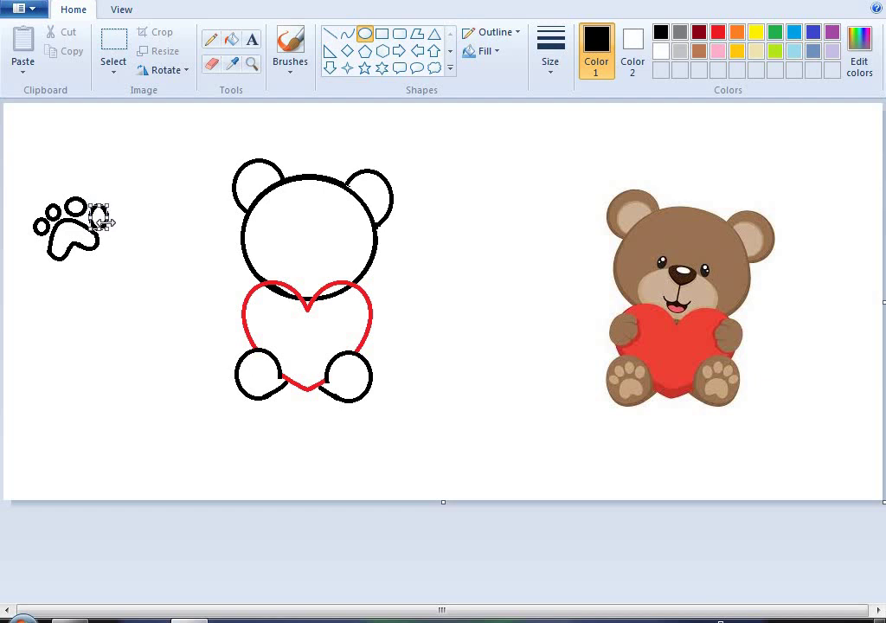
mouse_move(104, 236)
left_mouse_down()
mouse_move(99, 220)
mouse_move(105, 226)
left_mouse_up()
left_click(151, 122)
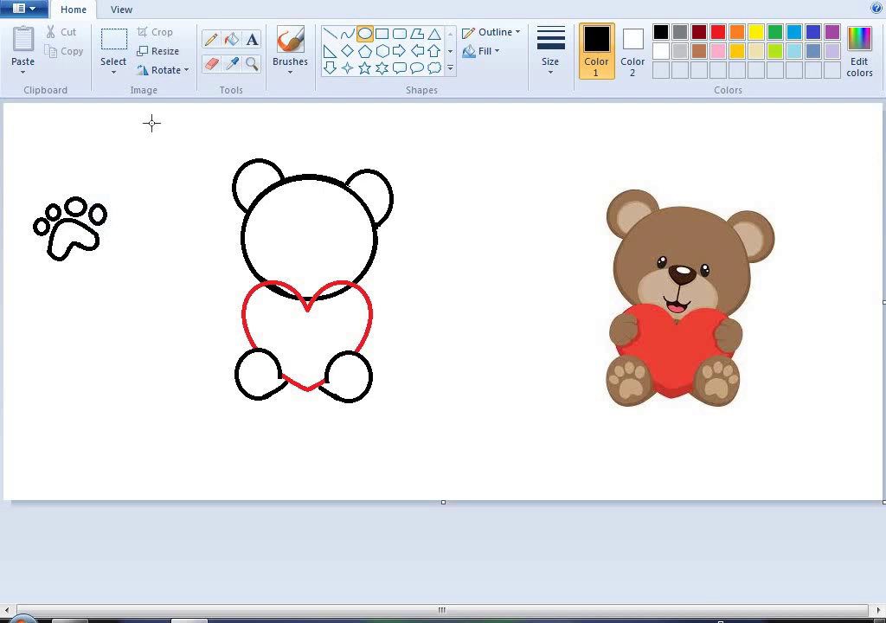
Try to move the paw print onto the bear's left-side foot and shrink it to fit inside the oval.
left_click(112, 52)
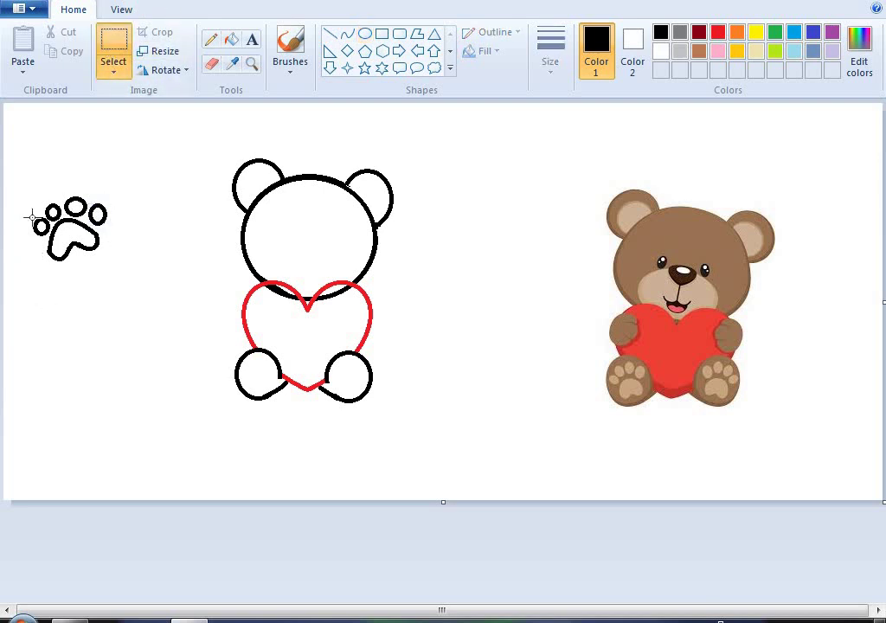
left_click_drag(100, 239, 284, 383)
left_click_drag(295, 338, 274, 360)
left_click_drag(244, 394, 236, 373)
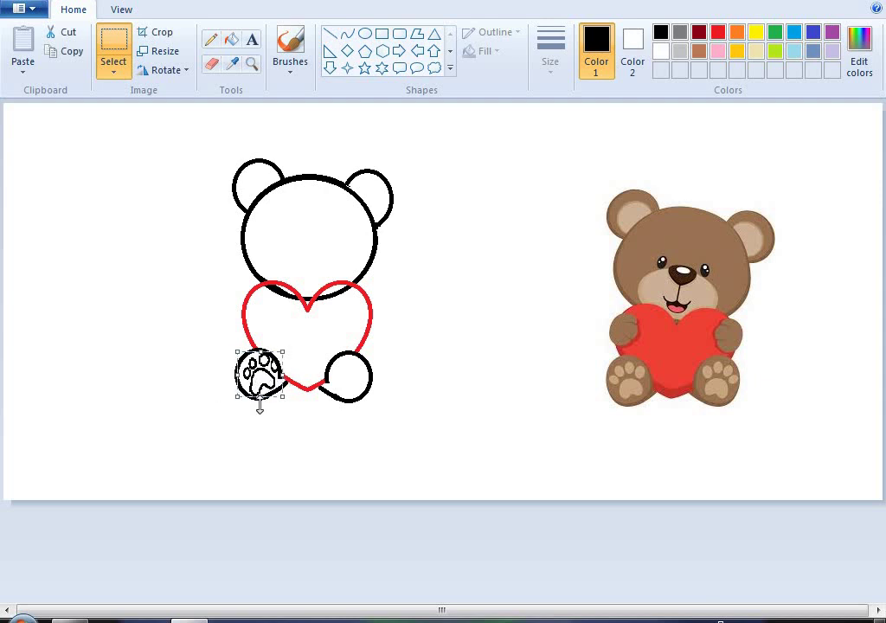
key("Escape")
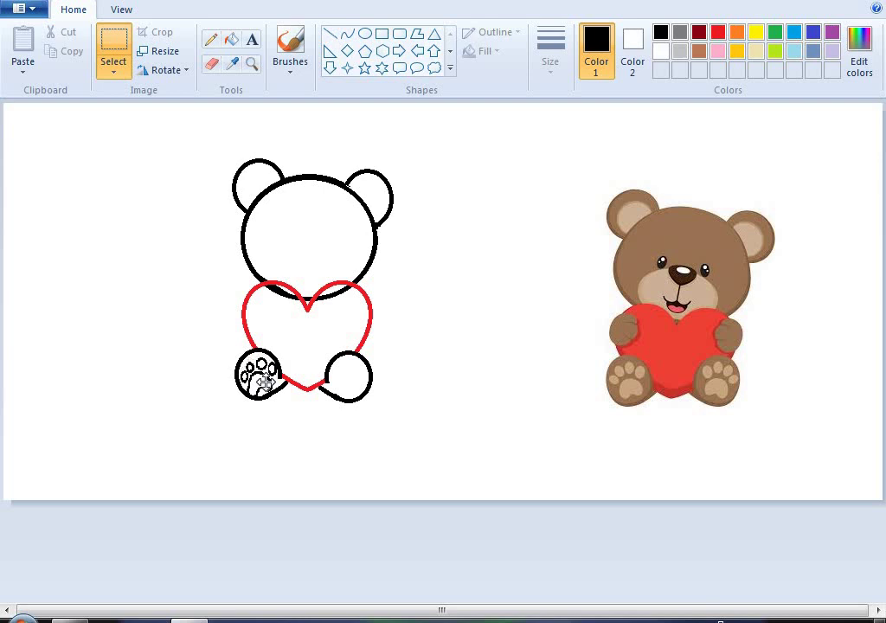
left_click_drag(234, 353, 283, 398)
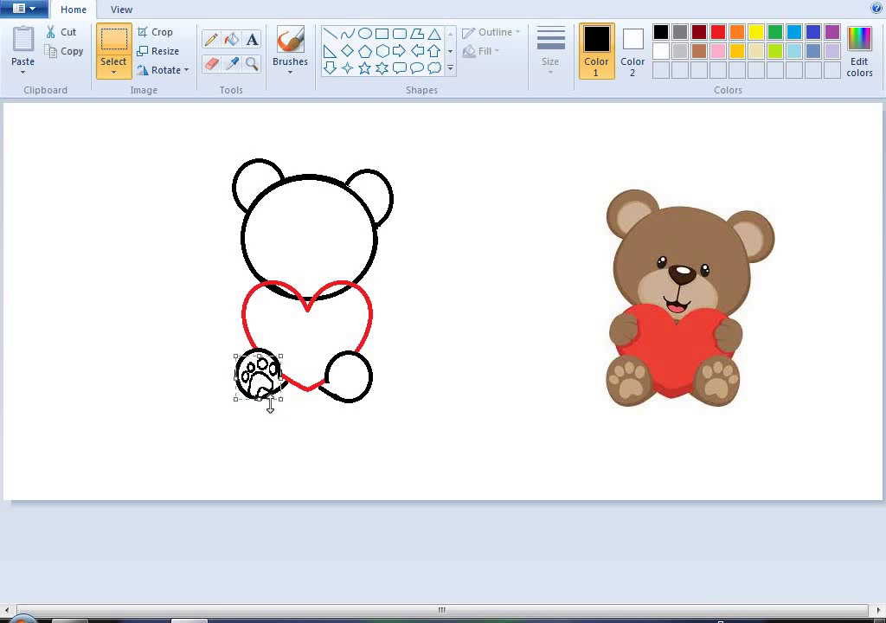
key("Escape")
left_click_drag(233, 353, 282, 398)
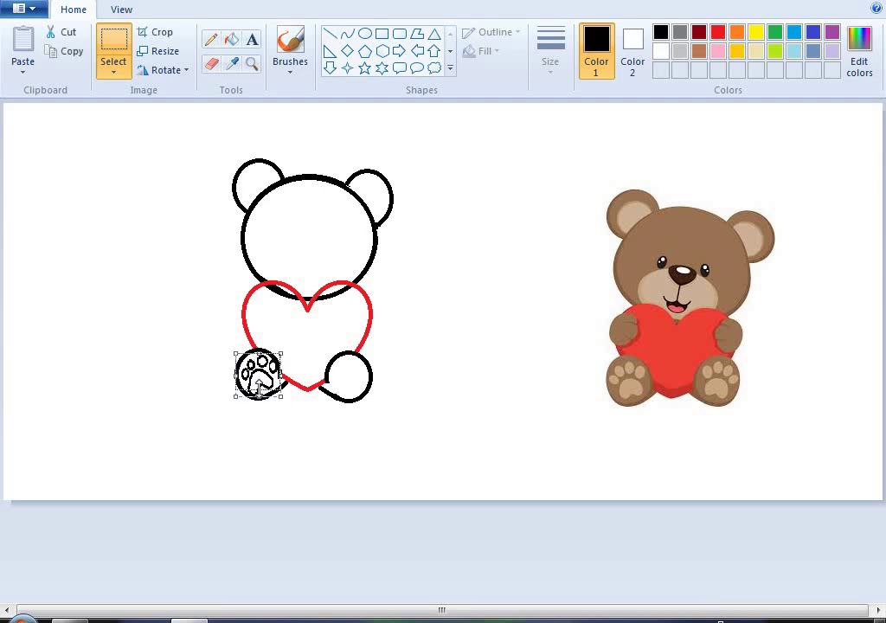
key("Escape")
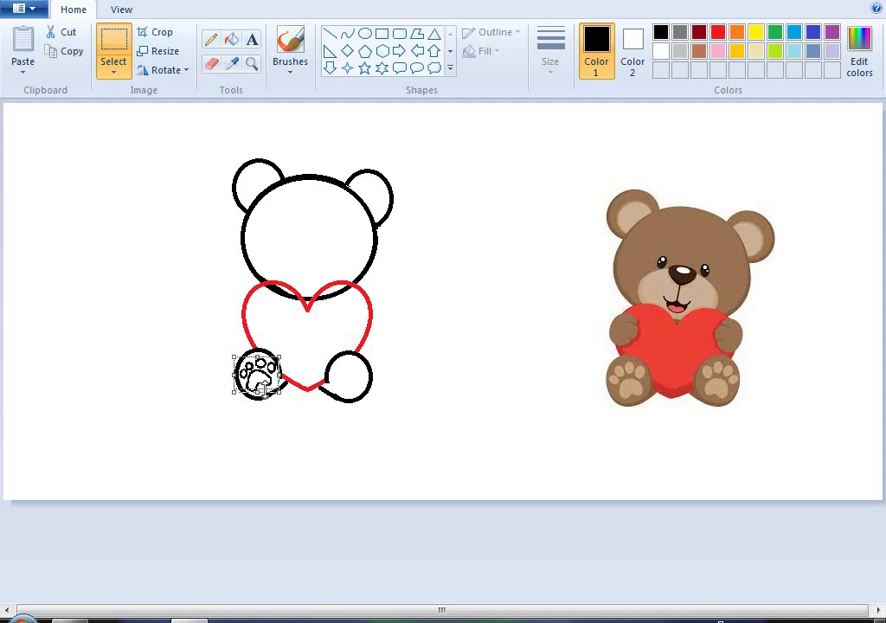
left_click_drag(280, 377, 238, 373)
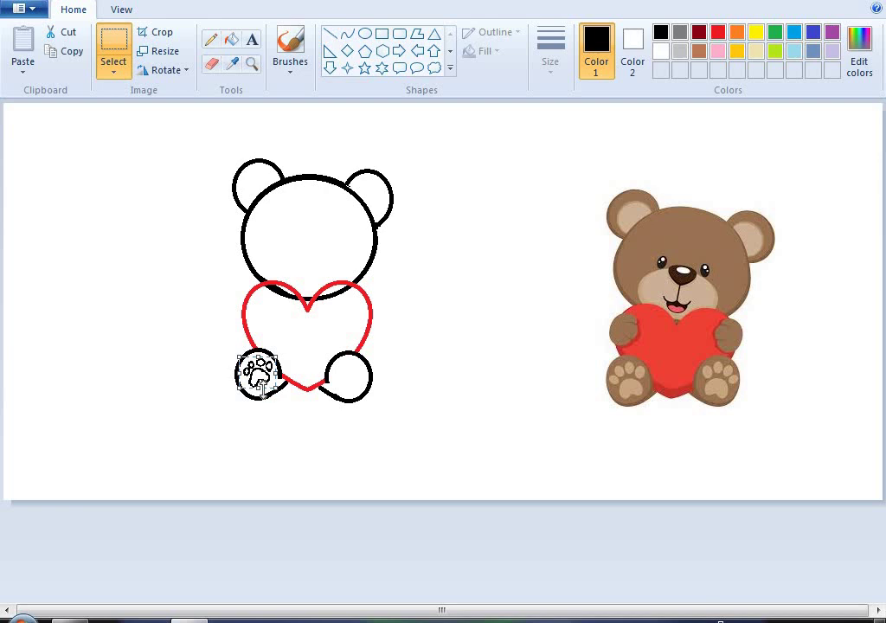
left_click_drag(259, 391, 259, 388)
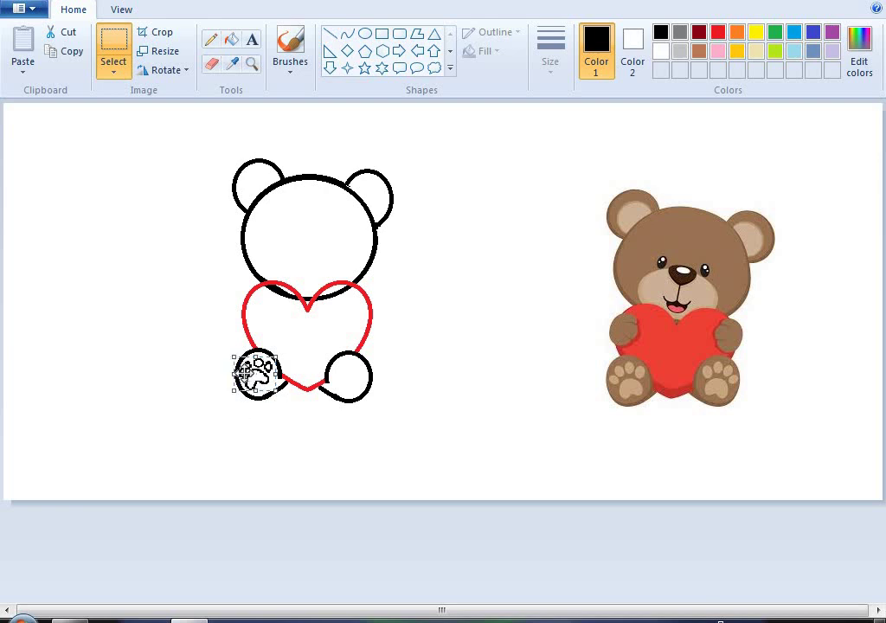
left_click(253, 370)
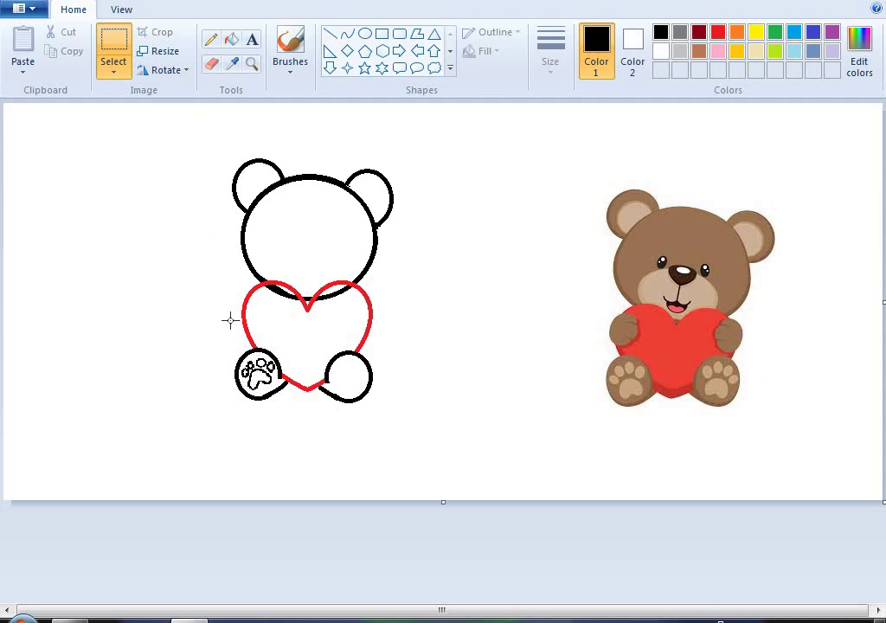
key("ctrl+a")
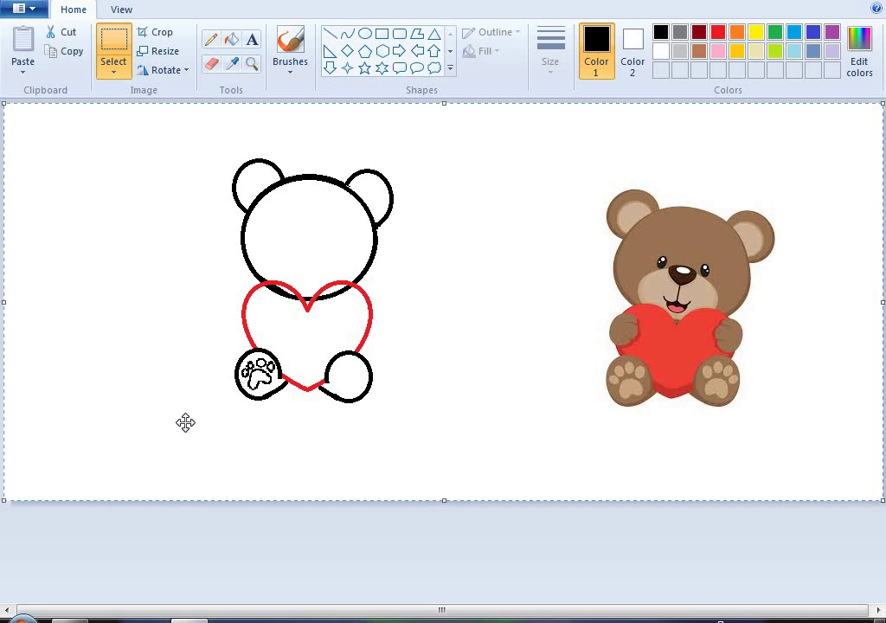
key("ctrl+z")
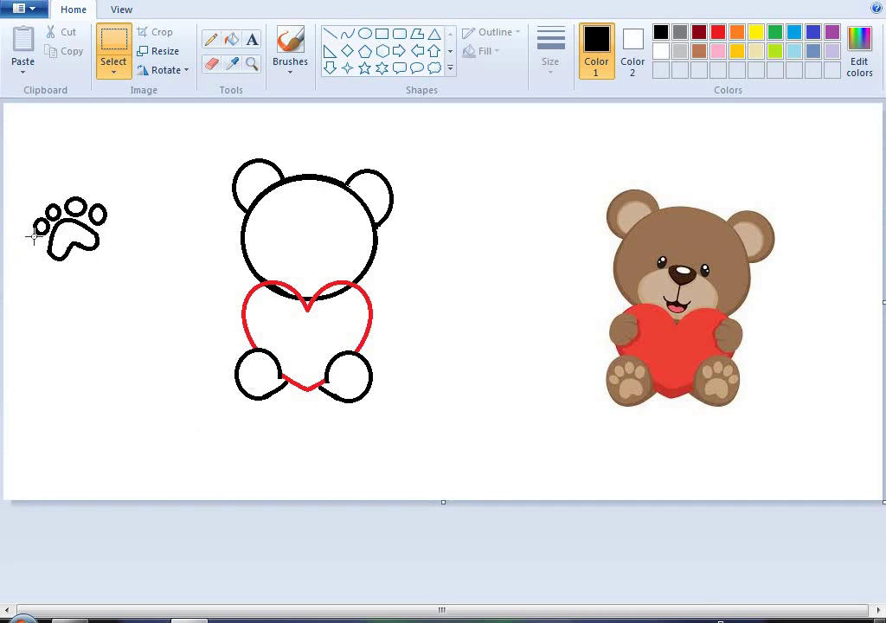
Duplicate the paw print beside the bear and flip the copy horizontally.
left_click_drag(26, 194, 116, 271)
right_click(83, 214)
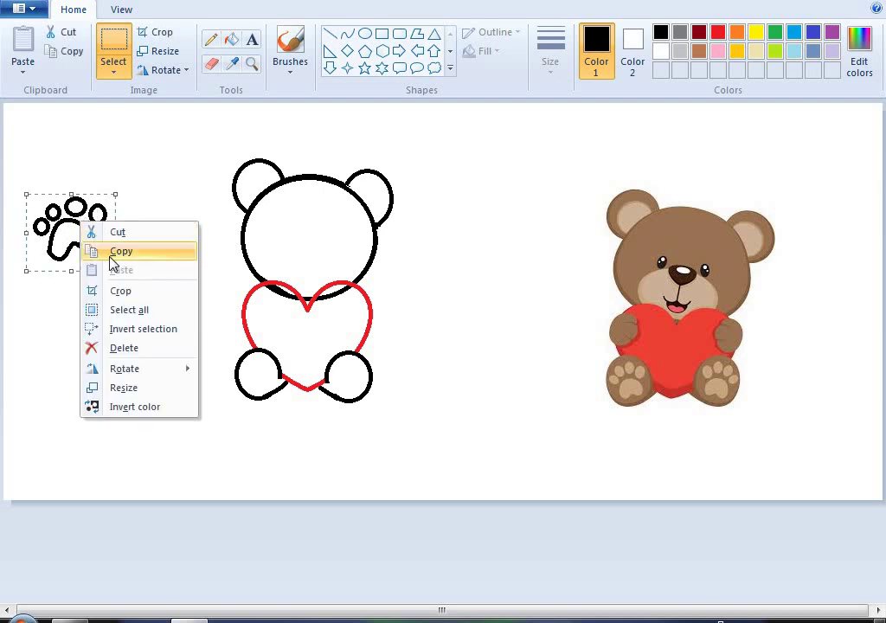
left_click(124, 263)
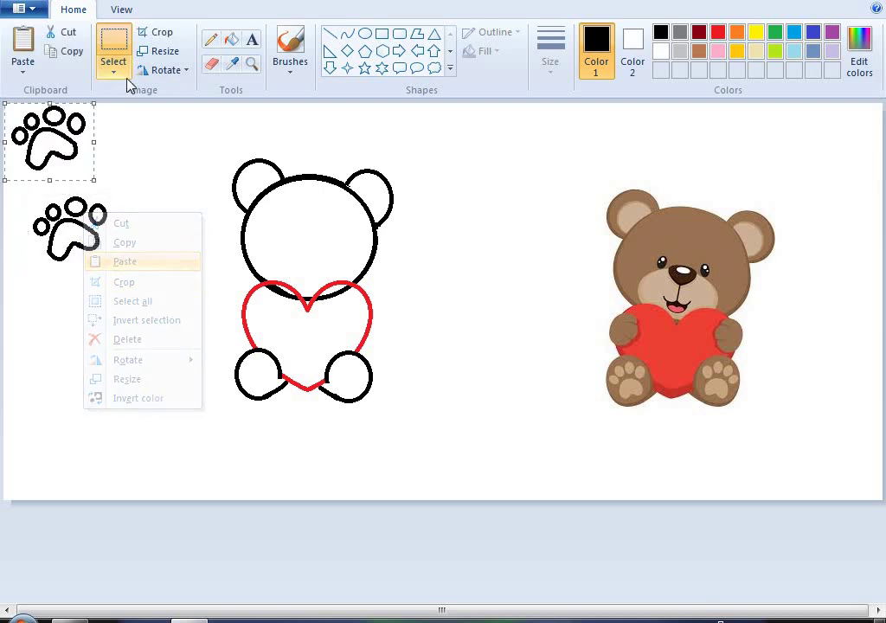
left_click(121, 73)
left_click(159, 71)
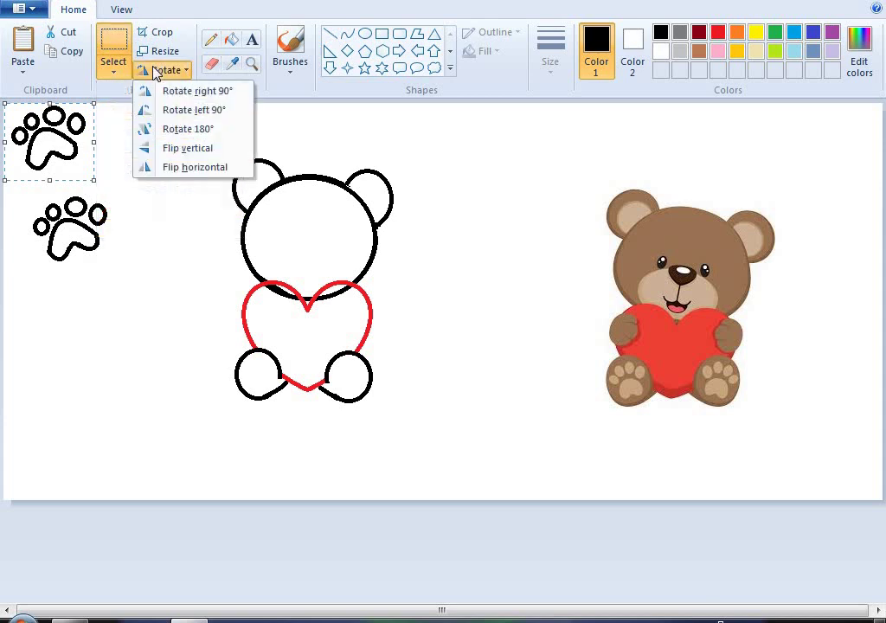
left_click(186, 169)
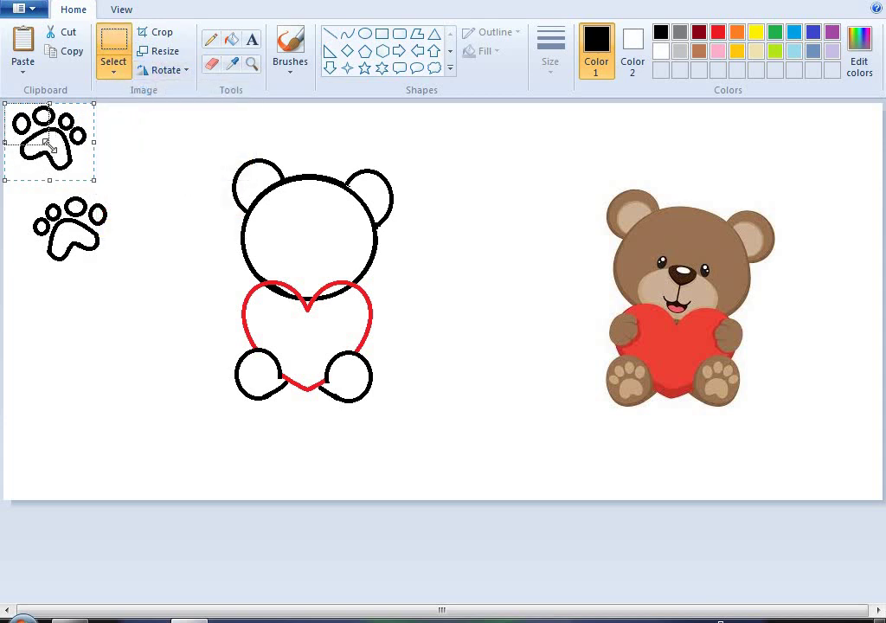
Shrink the mirrored paw print and place it inside the foot oval on the bear's right side.
left_click_drag(47, 143, 349, 381)
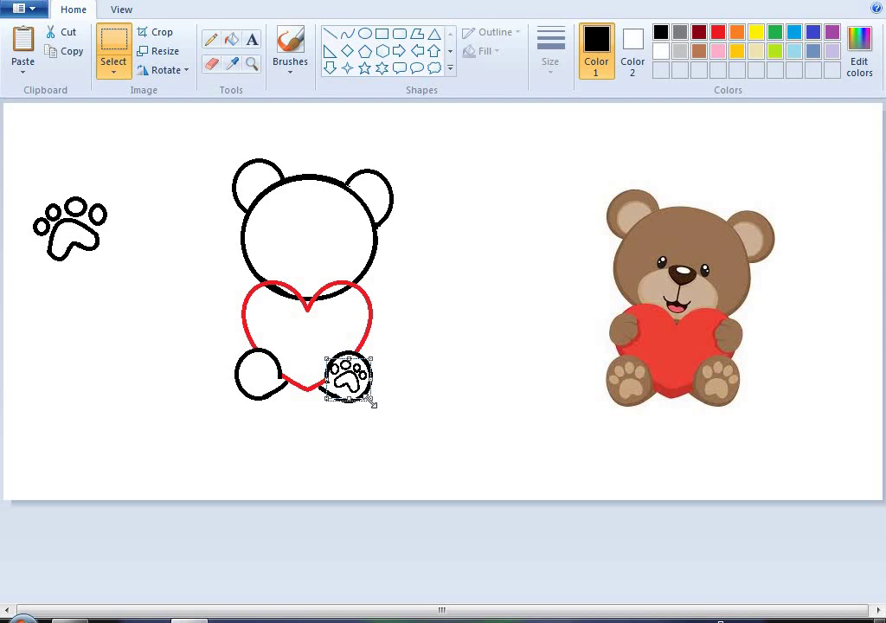
left_click_drag(349, 381, 352, 377)
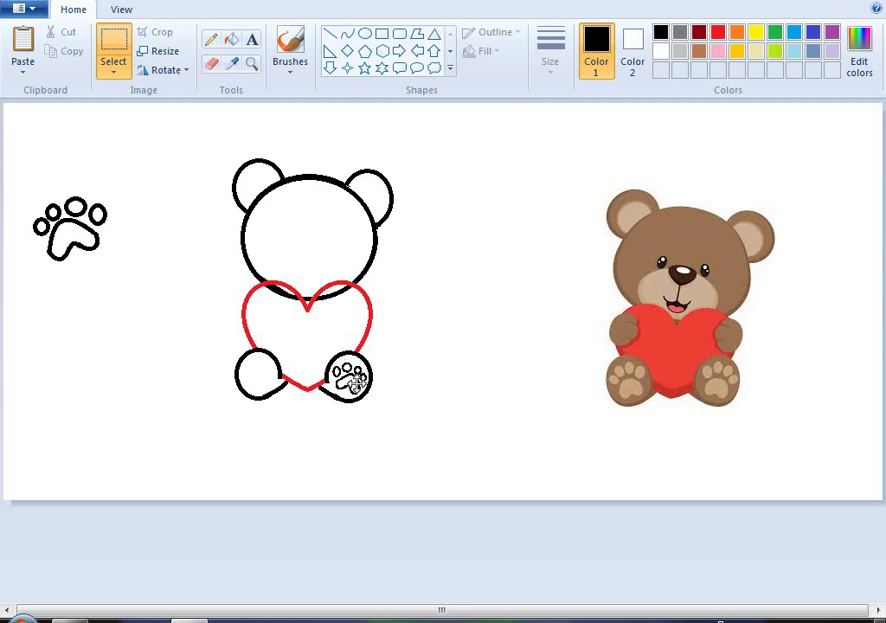
left_click(412, 410)
Shrink the original paw print and place it inside the foot oval on the bear's left side.
left_click_drag(111, 295, 115, 284)
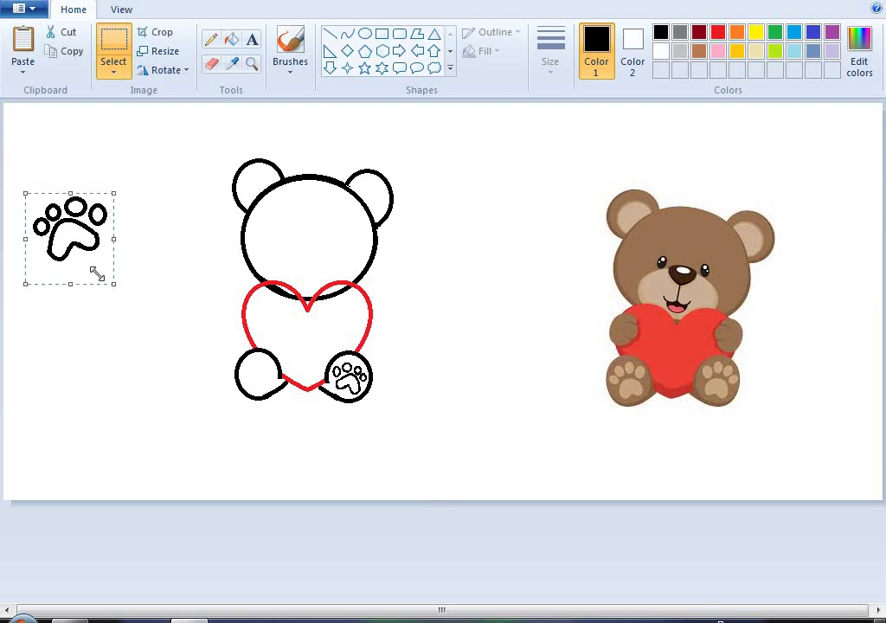
left_click_drag(66, 229, 253, 375)
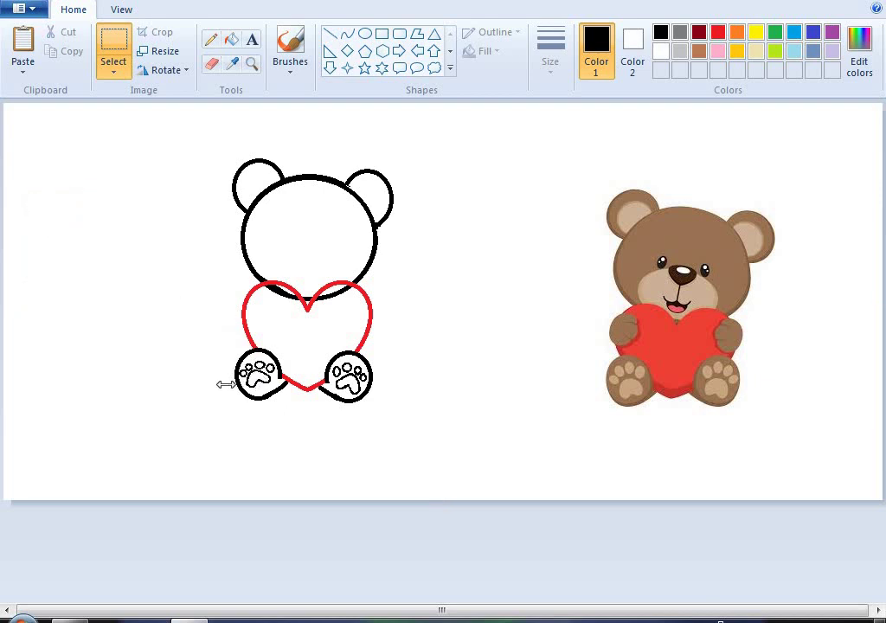
left_click(125, 419)
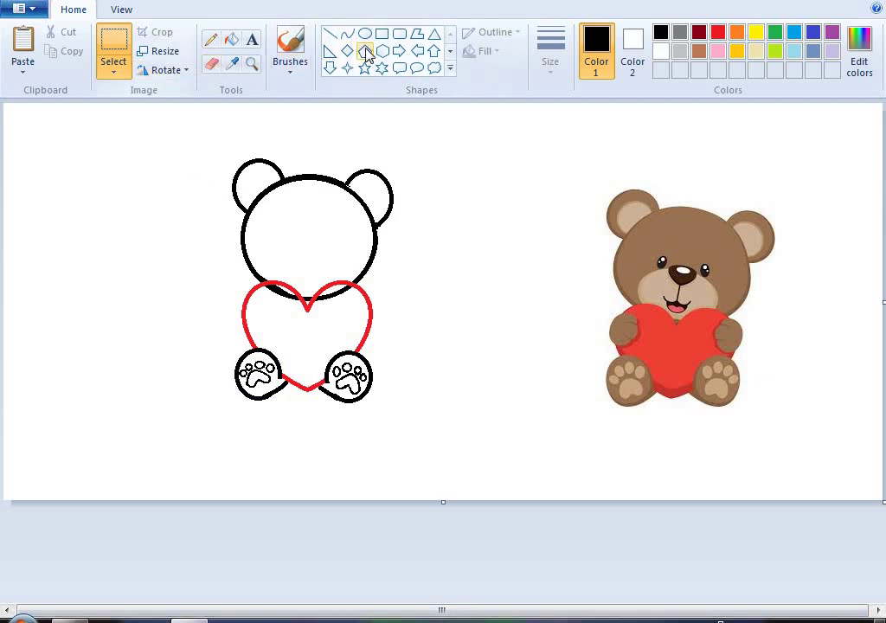
left_click(366, 36)
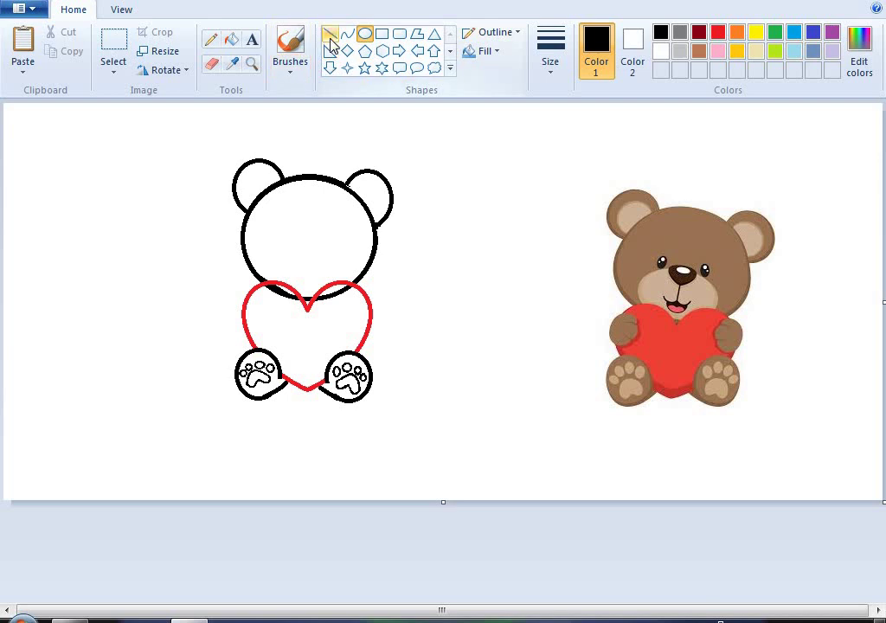
left_click(329, 33)
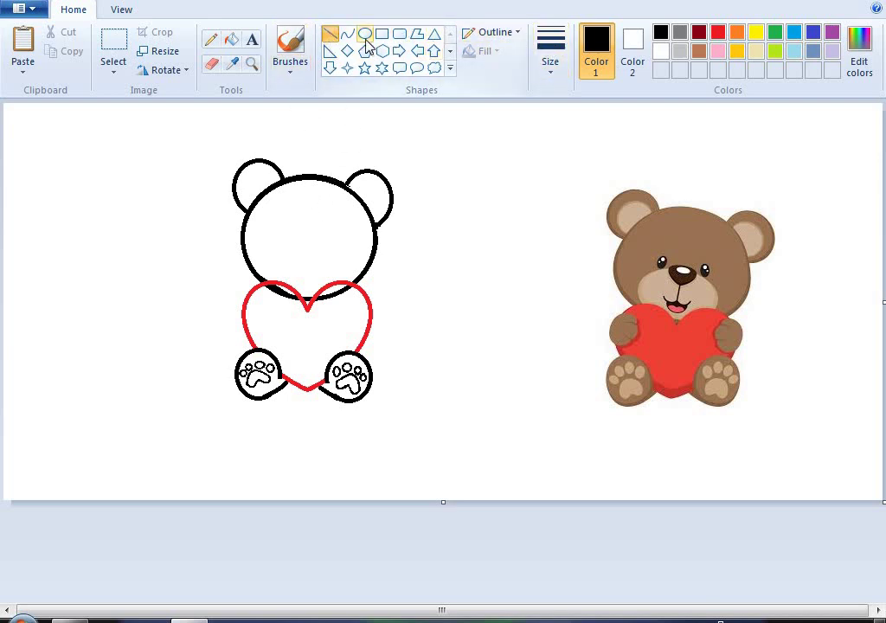
left_click(365, 36)
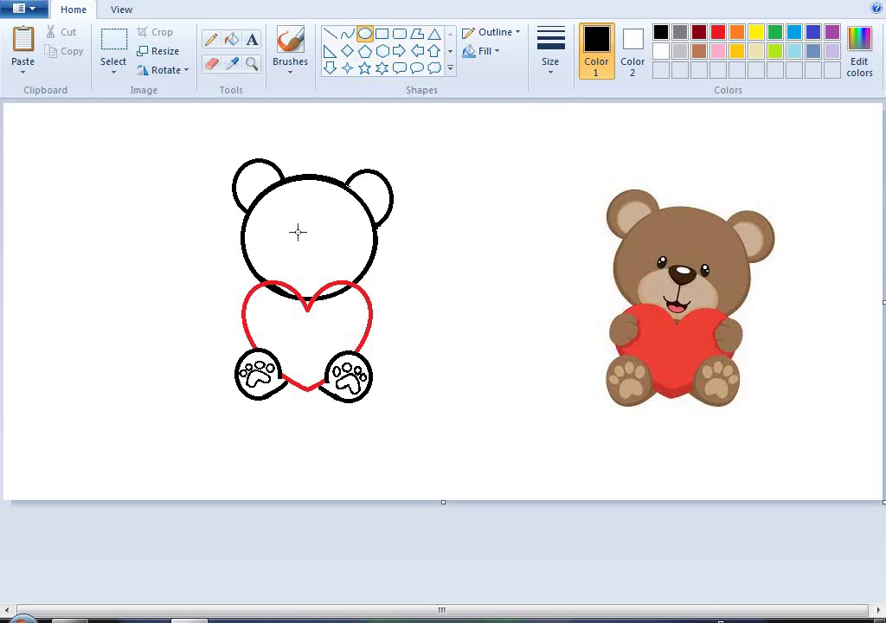
left_click_drag(141, 230, 147, 239)
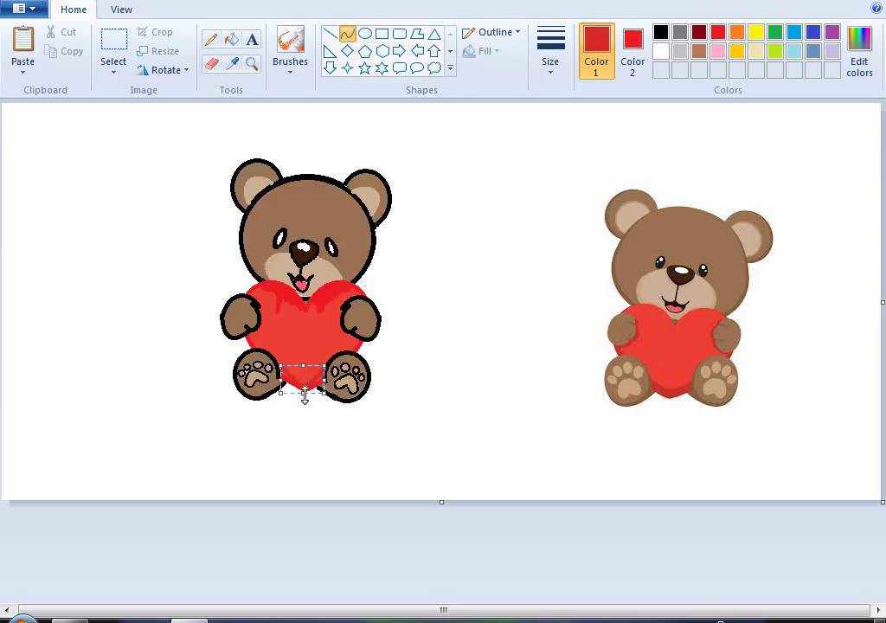
Bend the dark red curve across the heart's bottom tip and fill the tip below it with the same dark red.
left_click_drag(305, 395, 310, 391)
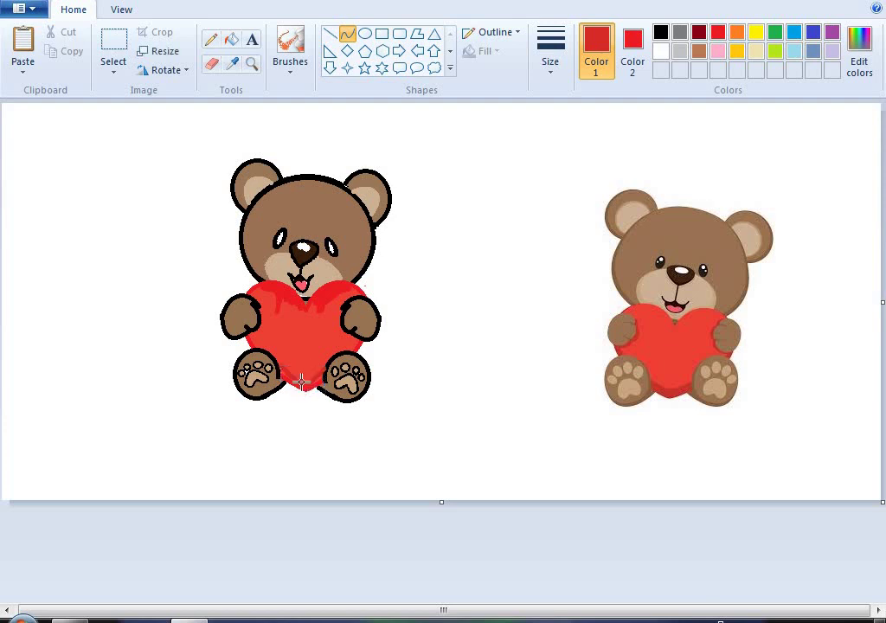
left_click(231, 40)
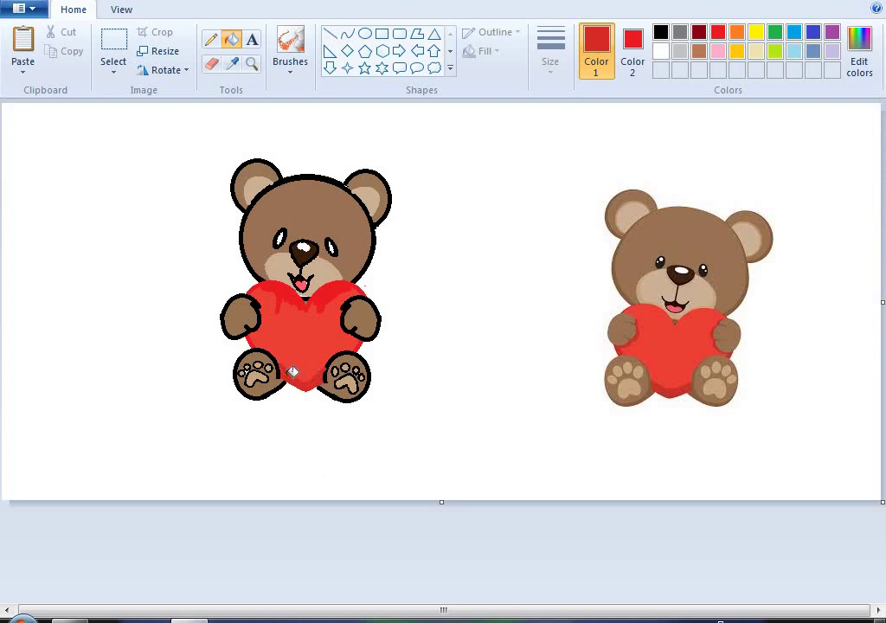
left_click(251, 64)
left_click(383, 397)
left_click(348, 362)
left_click(255, 248)
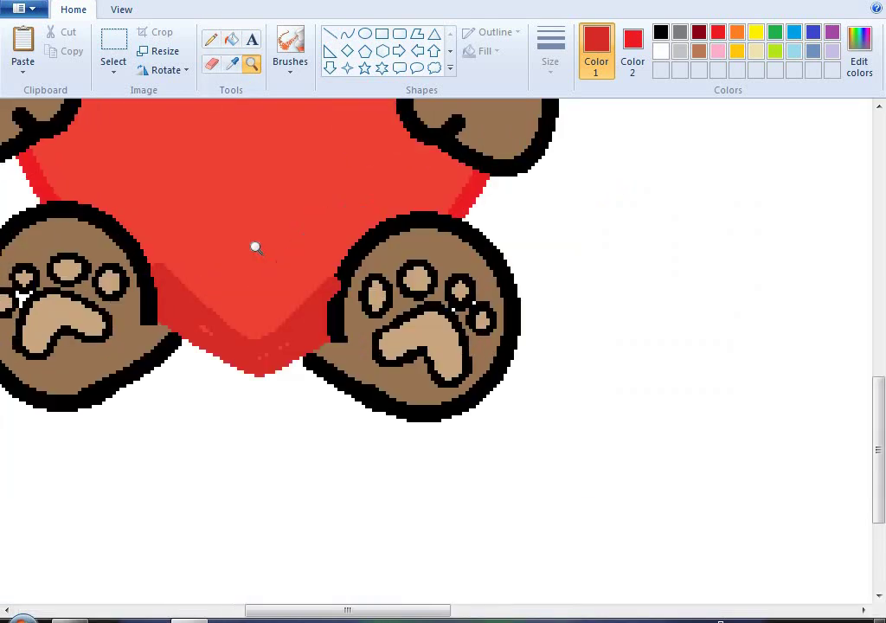
Try to cover the lighter specks in the heart's dark red tip with the Eraser.
left_click(211, 63)
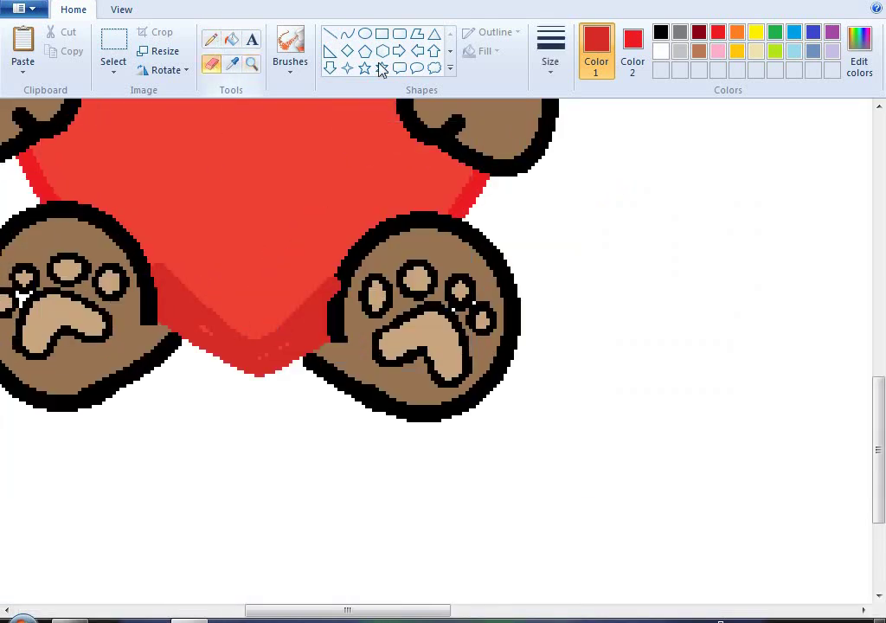
left_click(632, 53)
left_click(232, 64)
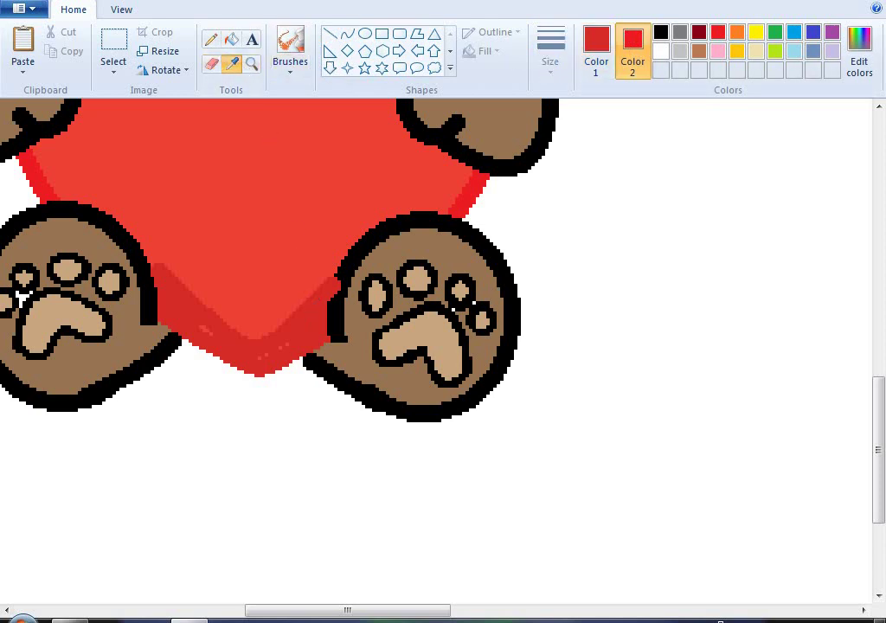
left_click(306, 317)
left_click_drag(294, 232, 267, 350)
key("ctrl+z")
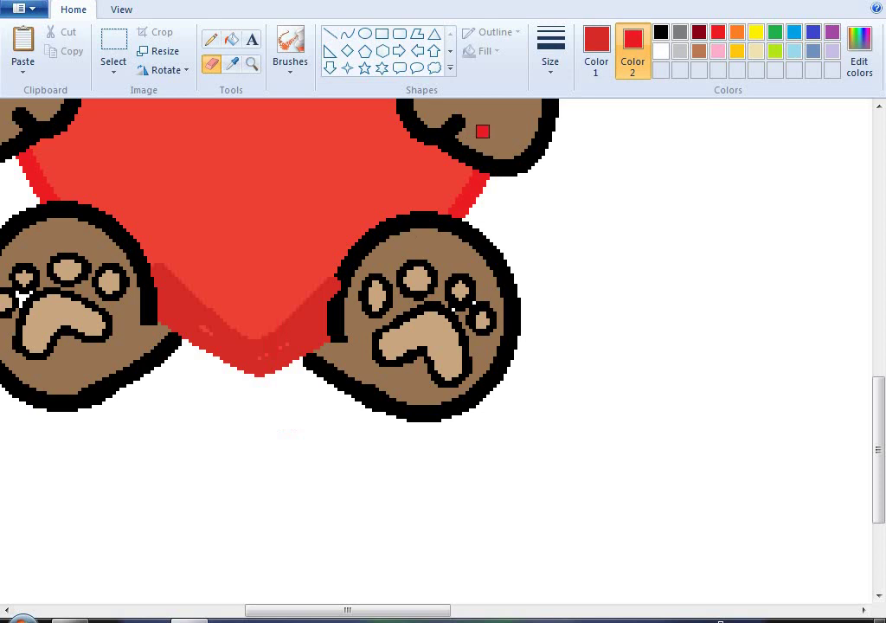
Cover the lighter specks in the heart's dark red tip with dark red Curve strokes.
left_click(232, 45)
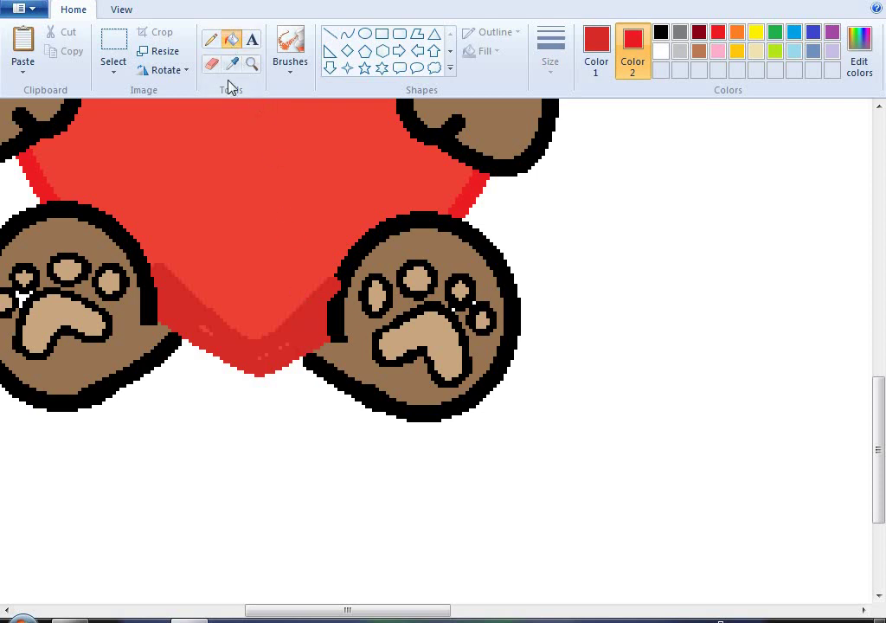
left_click(347, 34)
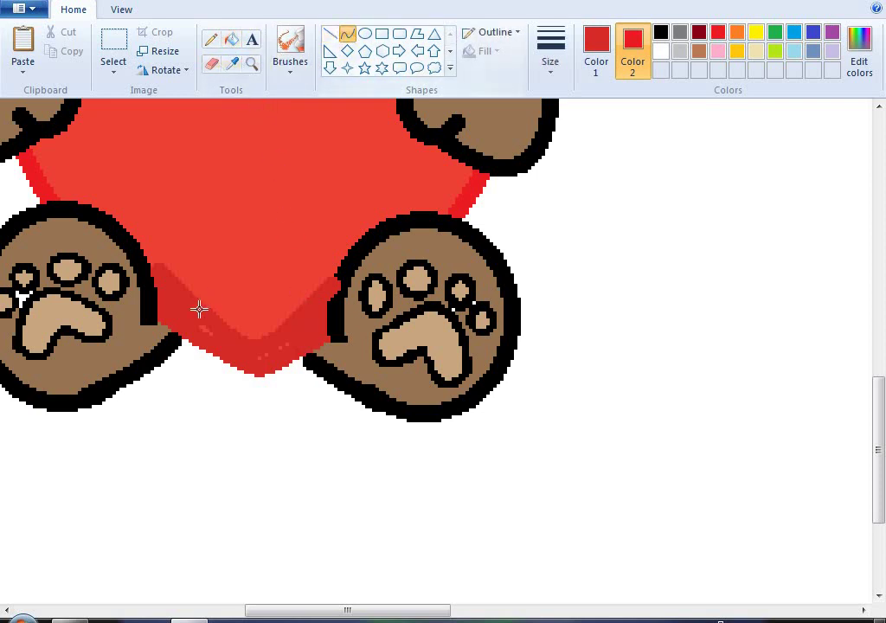
mouse_move(180, 320)
left_mouse_down()
mouse_move(236, 352)
mouse_move(278, 353)
left_mouse_up()
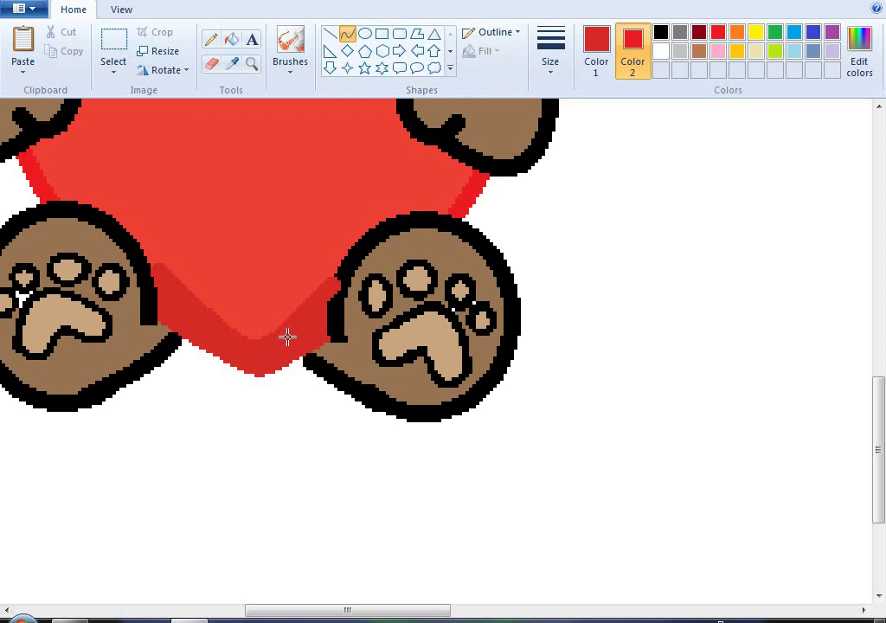
left_click(381, 68)
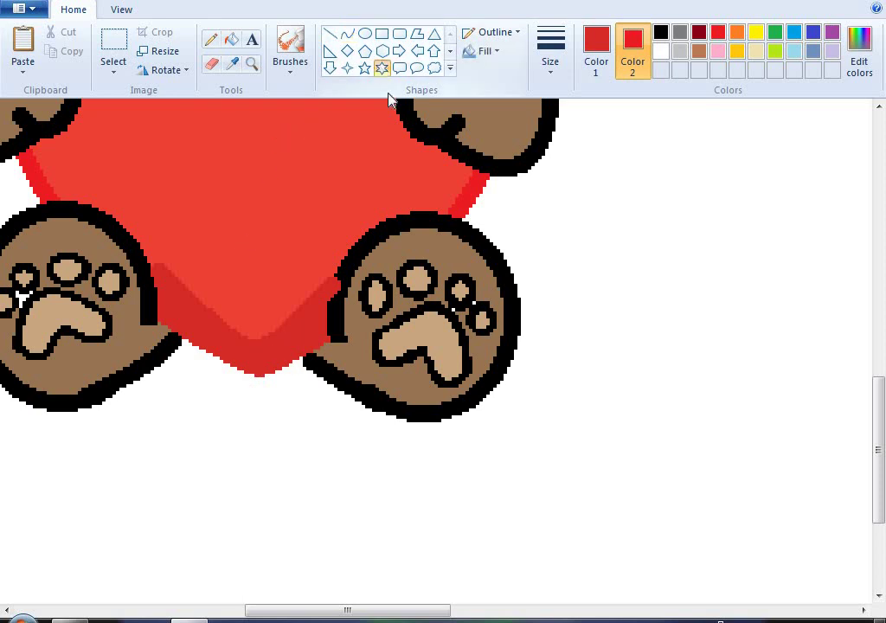
Set up the Eraser with black as both Color 1 and Color 2 for retouching the foot outlines beside the heart.
left_click(256, 66)
right_click(151, 340)
left_click(149, 371)
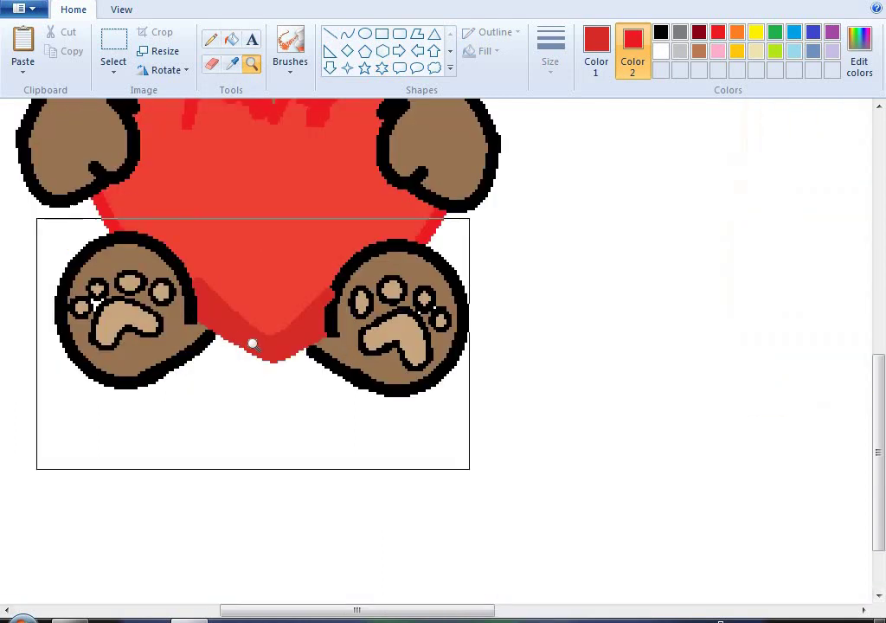
left_click(252, 344)
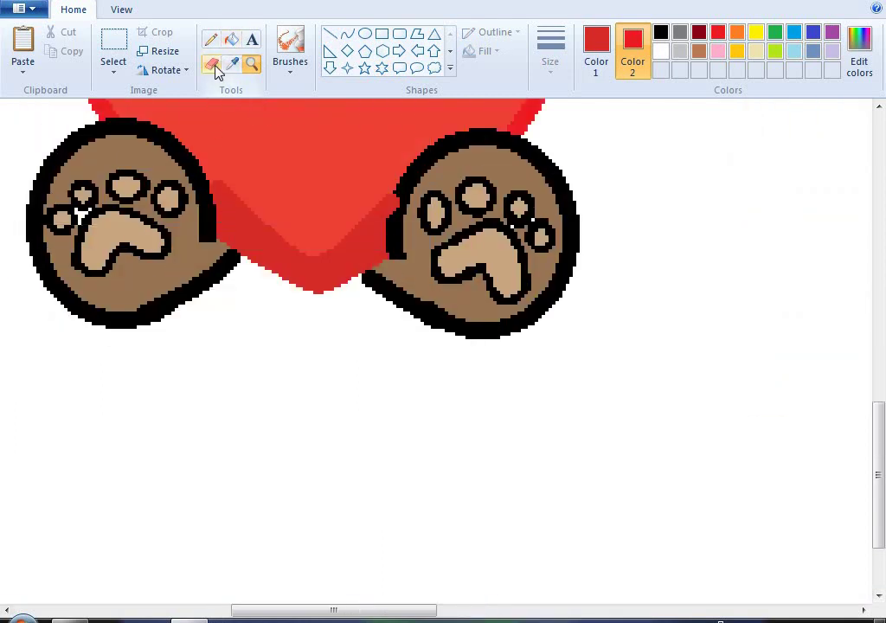
left_click(214, 68)
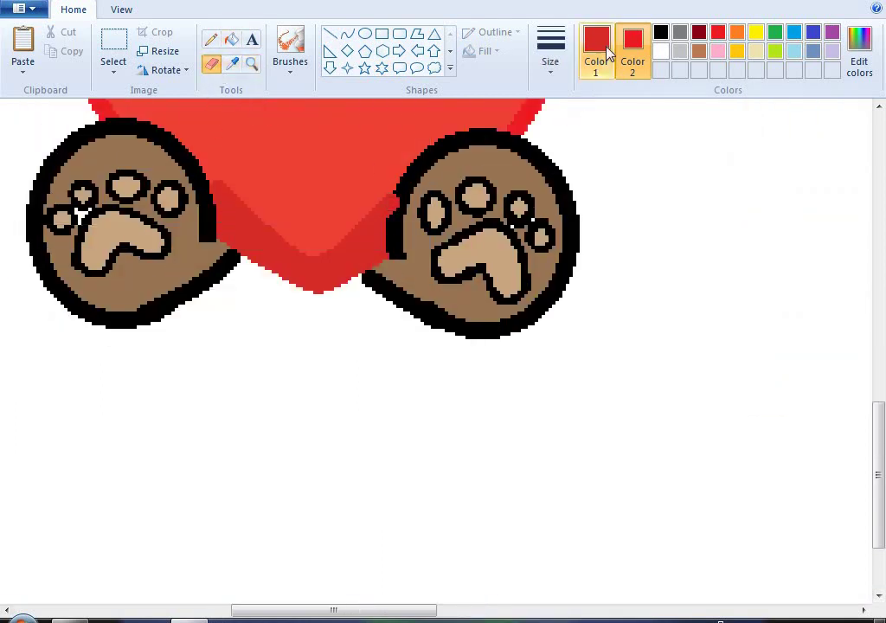
left_click(608, 54)
left_click(662, 34)
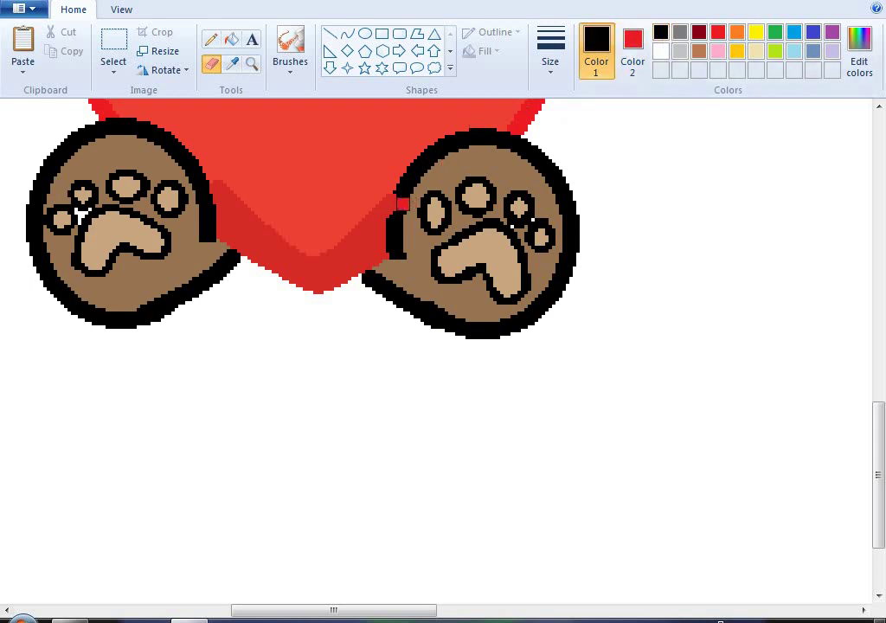
left_click(633, 47)
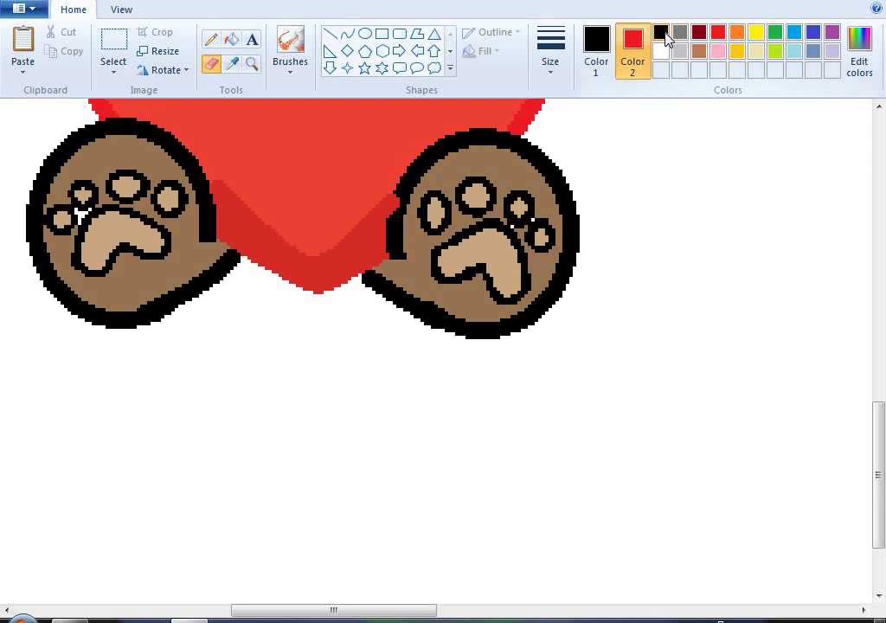
left_click(661, 35)
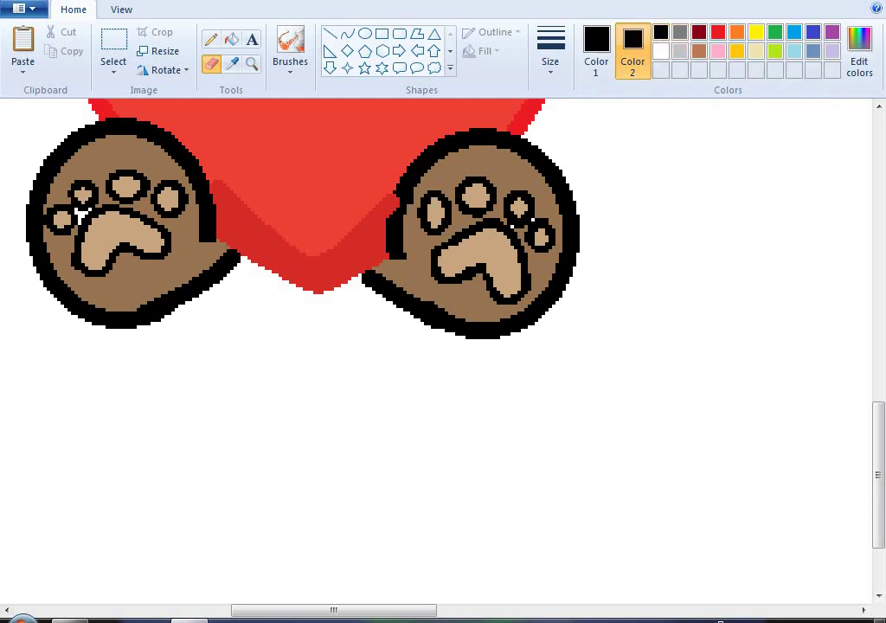